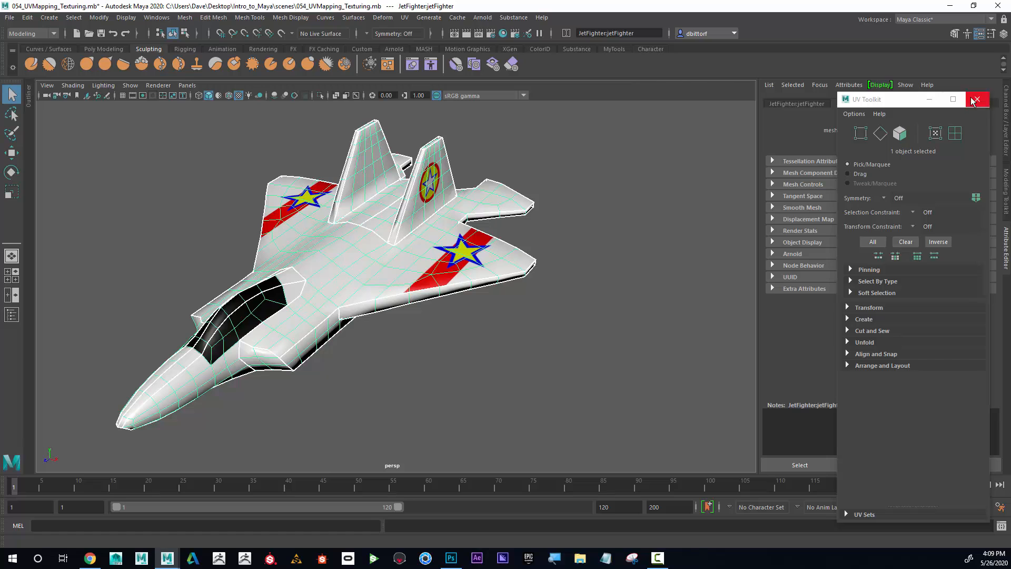
Close the UV Toolkit and start a new empty scene in place of the jet fighter scene
click(977, 99)
click(9, 17)
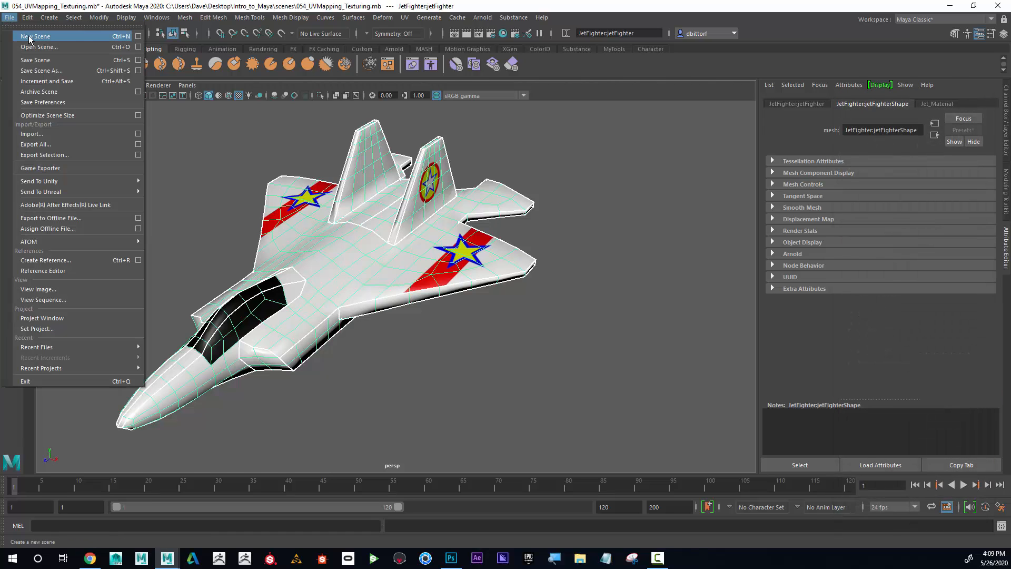
click(33, 37)
click(508, 285)
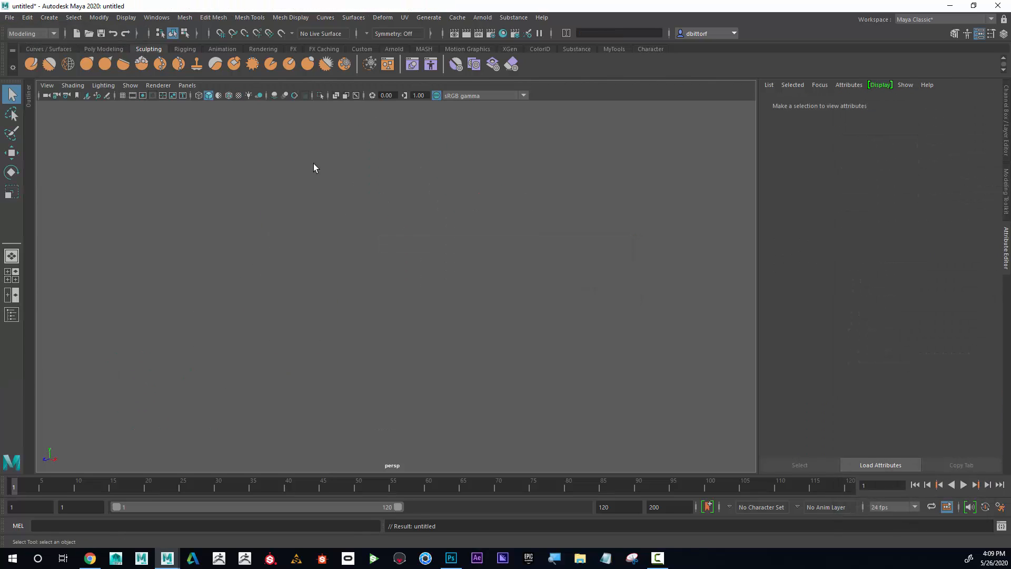
Create a polygon plane at the origin and scale it up uniformly to about 17
click(49, 18)
mouse_move(69, 55)
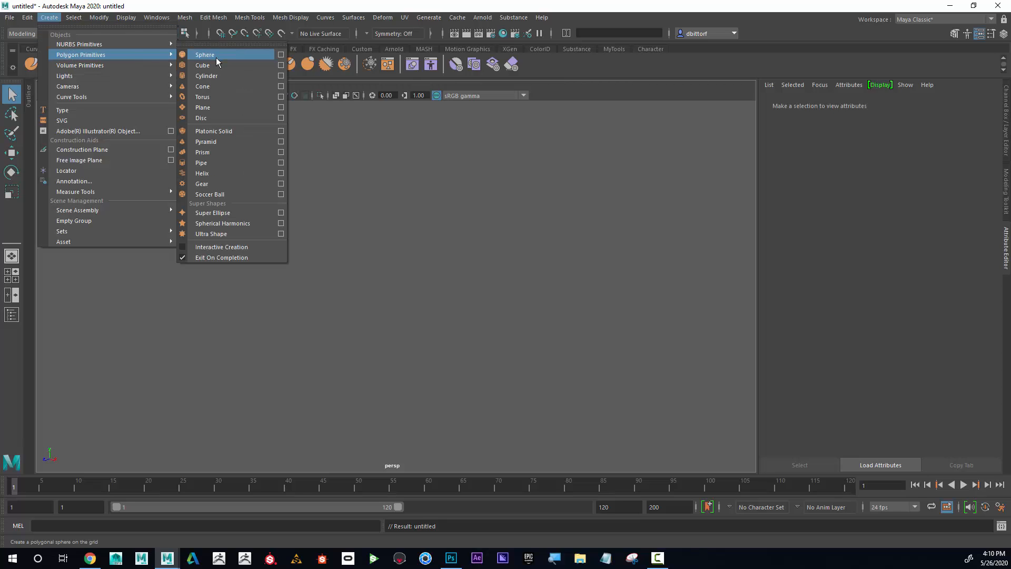
click(220, 107)
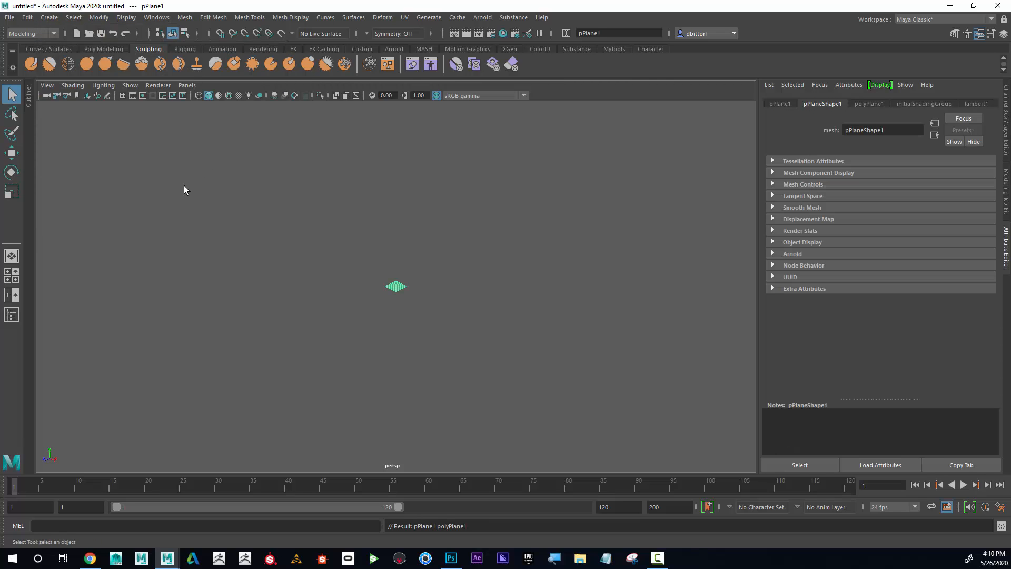
click(16, 193)
drag(396, 286, 582, 318)
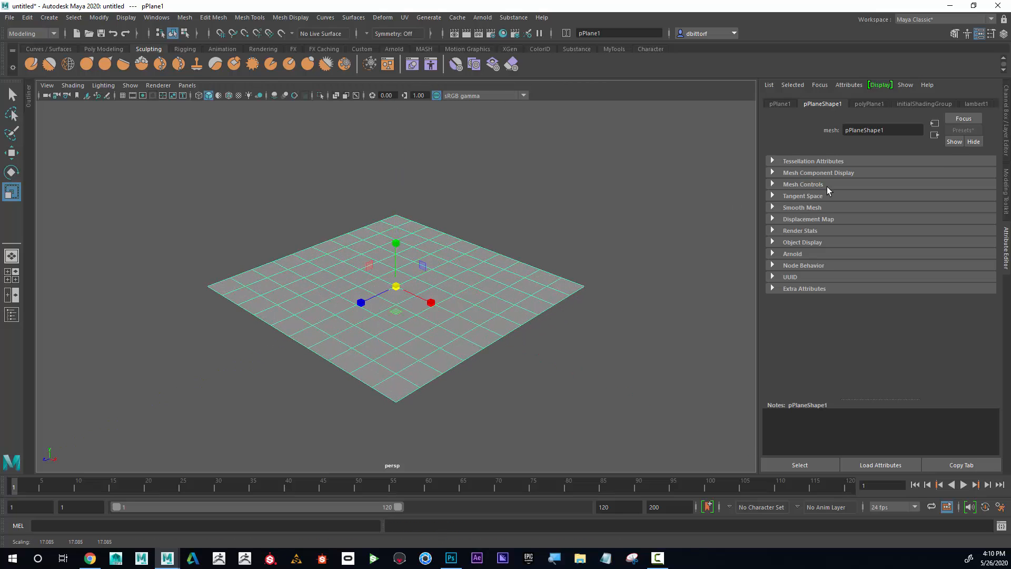
Set the plane's Subdivisions Width and Subdivisions Height both to 1
click(1005, 105)
click(894, 225)
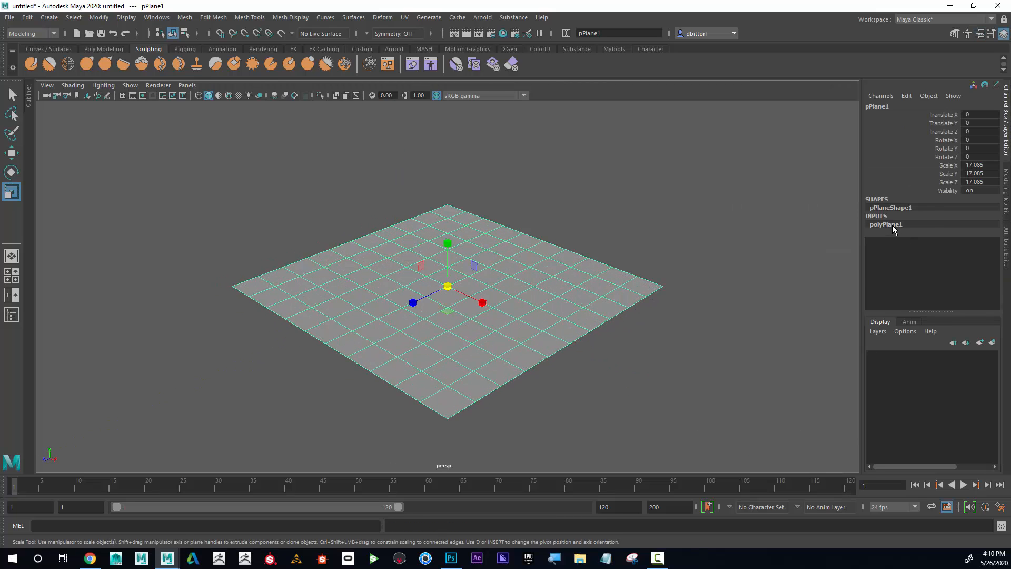
drag(974, 249, 974, 257)
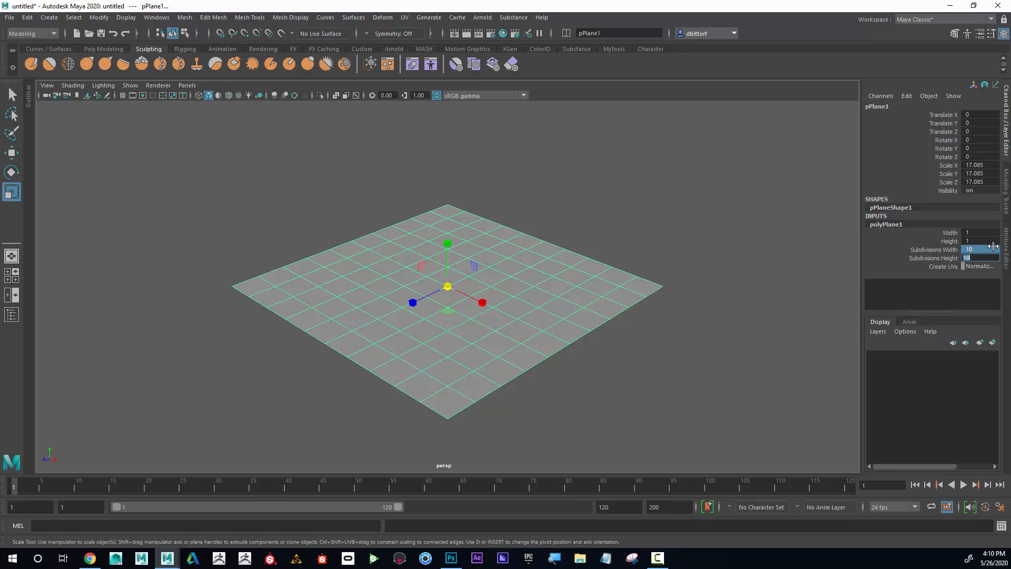
text(1)
key(Return)
Stand the plane upright by setting its Rotate X to 90
click(11, 172)
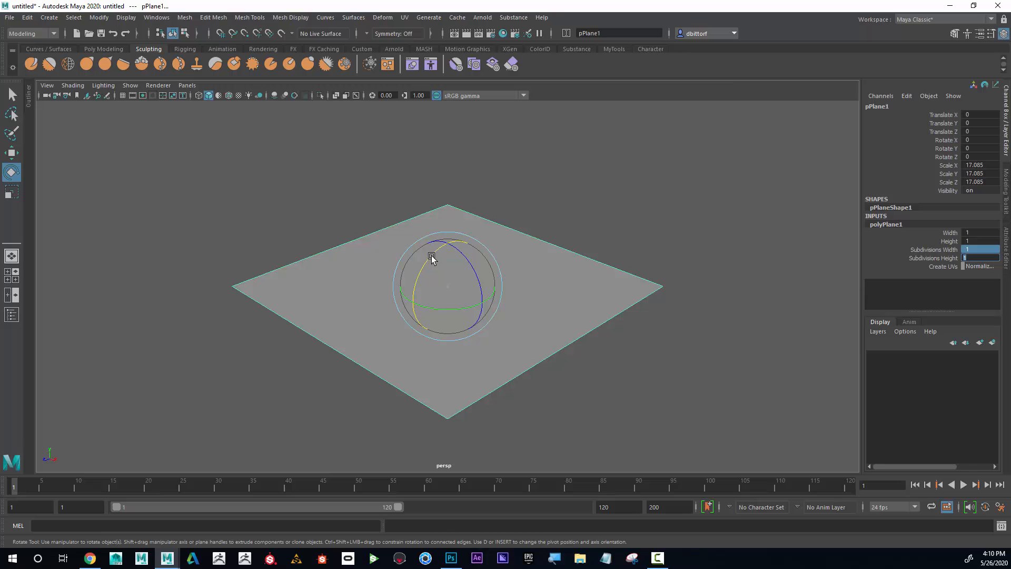
drag(431, 261, 442, 309)
click(971, 139)
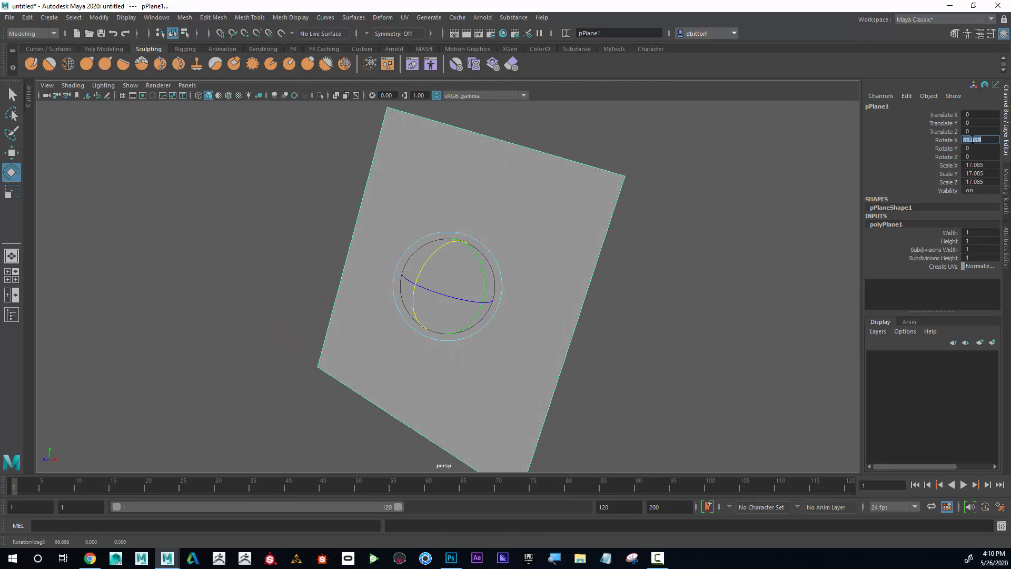
text(90)
key(Return)
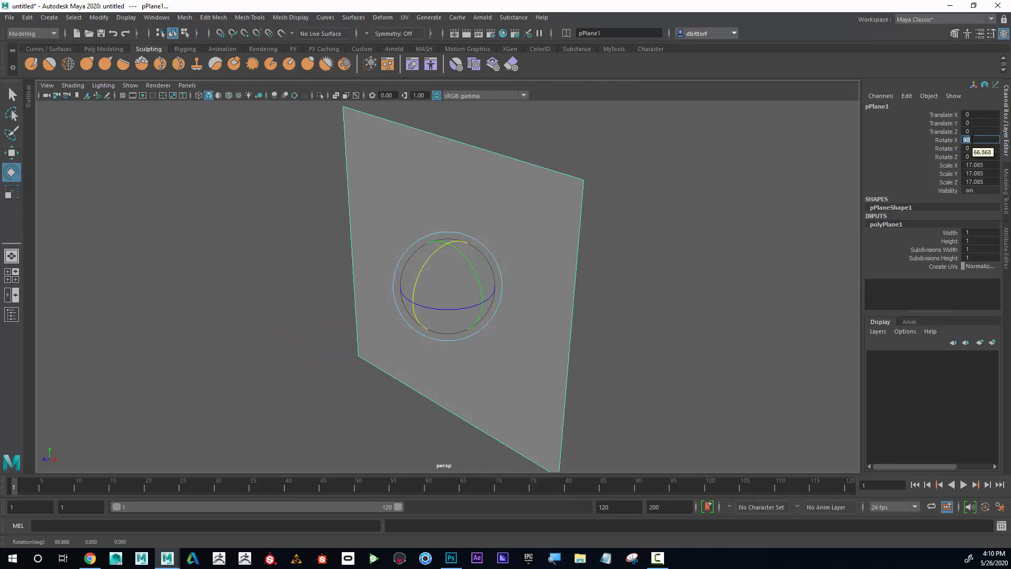
Assign a new Blinn material to the upright plane
click(11, 153)
mouse_move(476, 213)
alt+mouse_down()
mouse_move(509, 237)
mouse_move(492, 216)
mouse_move(457, 208)
mouse_move(480, 217)
alt+mouse_up()
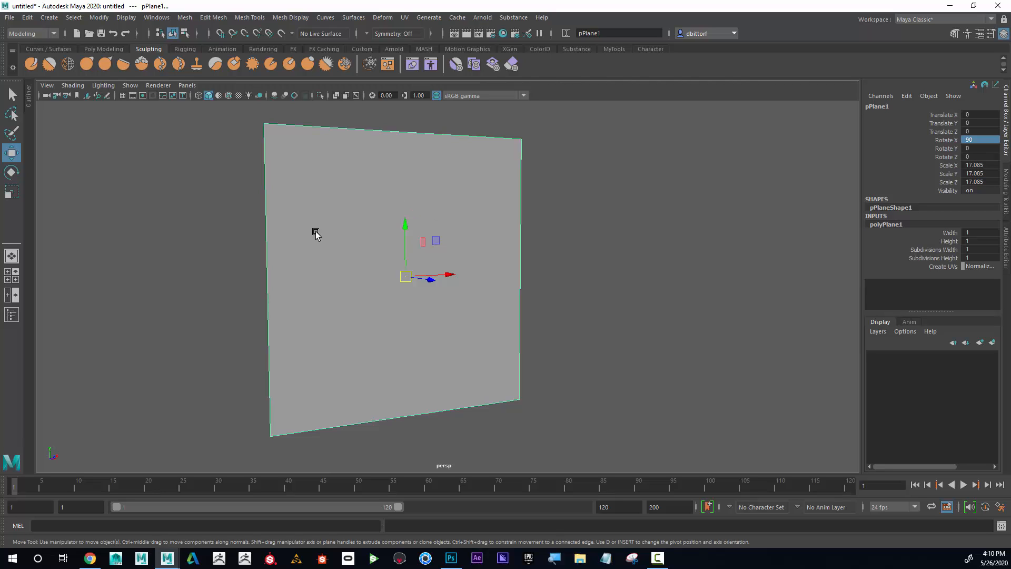
right_click(371, 223)
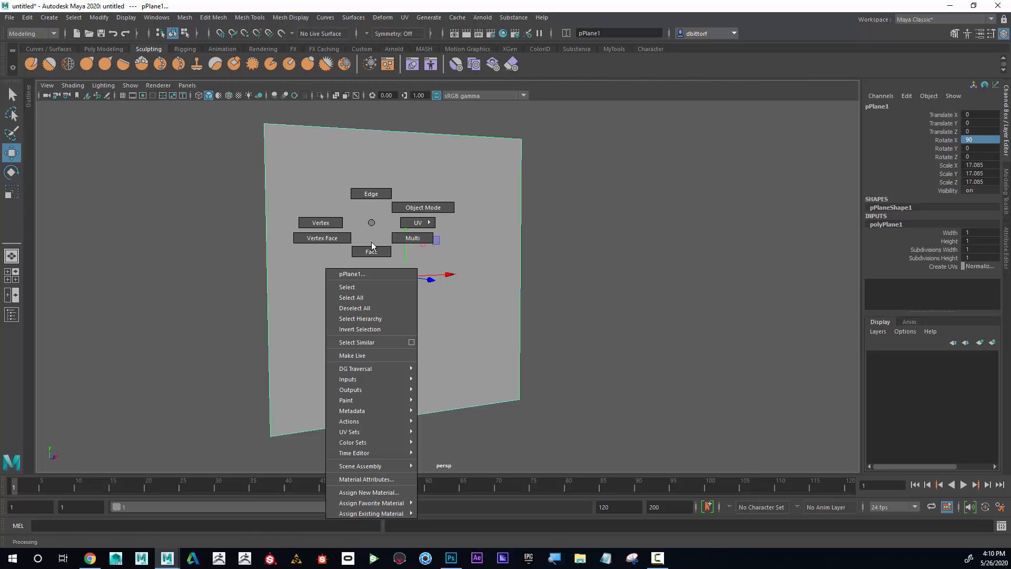
click(398, 492)
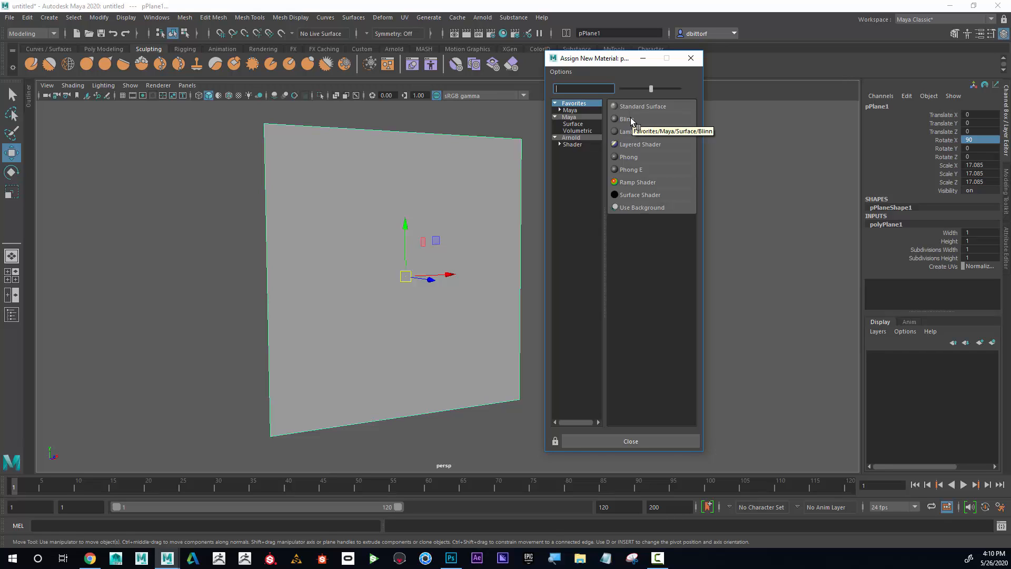
click(626, 119)
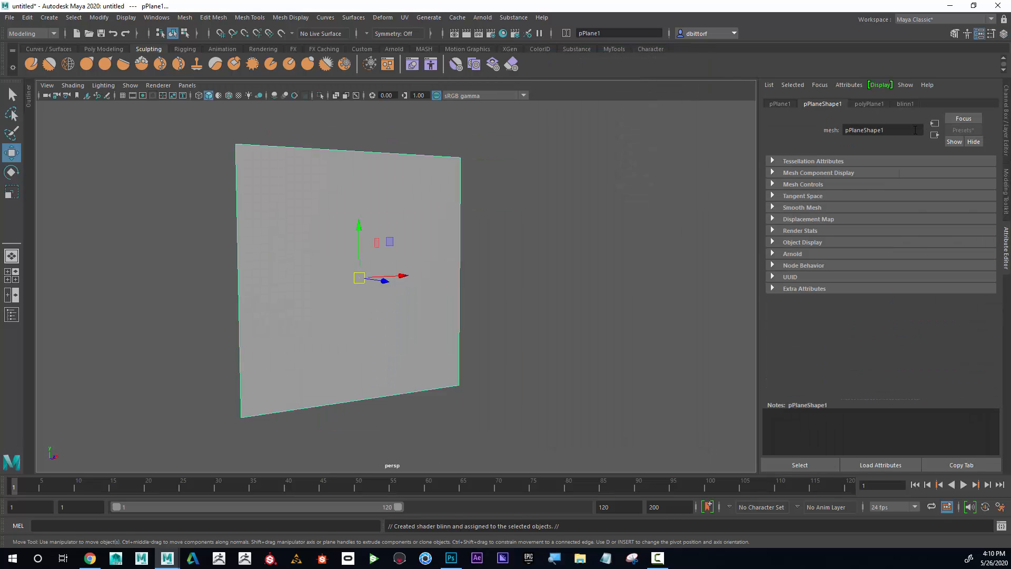
Rename the Blinn material to Brick_Material and map its Color to a File texture
click(905, 104)
double_click(877, 130)
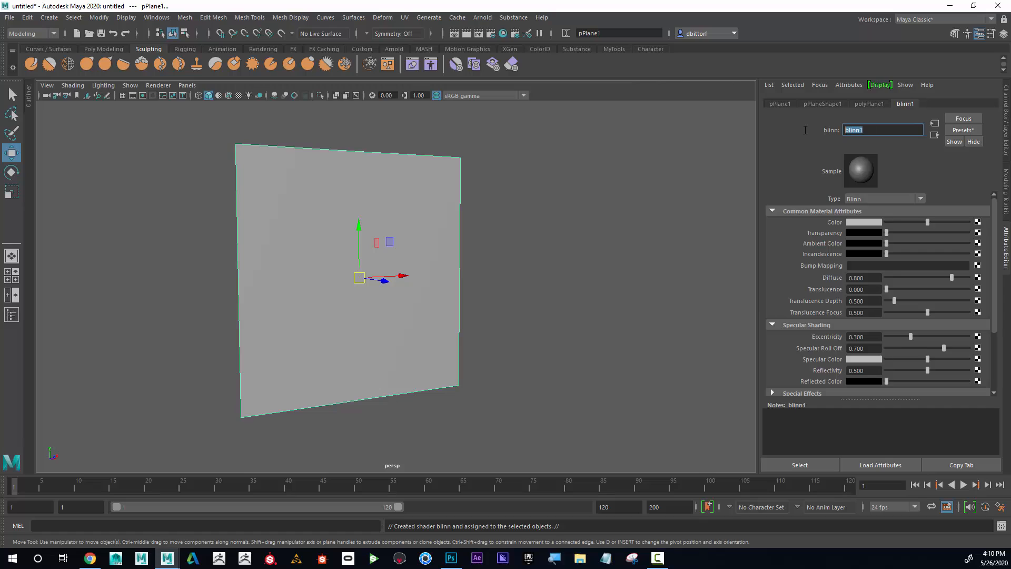
text(Brick_Material)
key(Return)
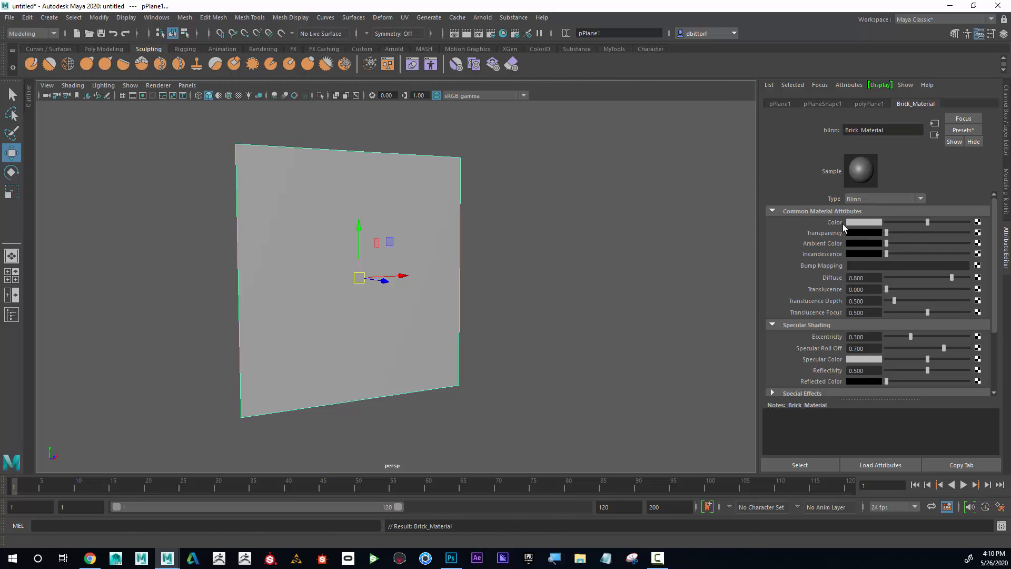
click(977, 222)
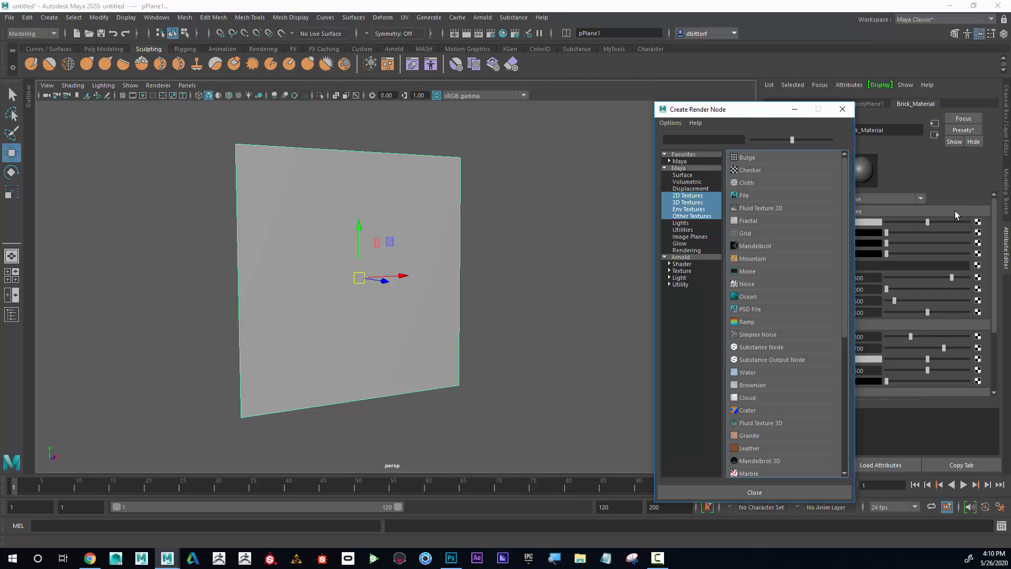
click(747, 195)
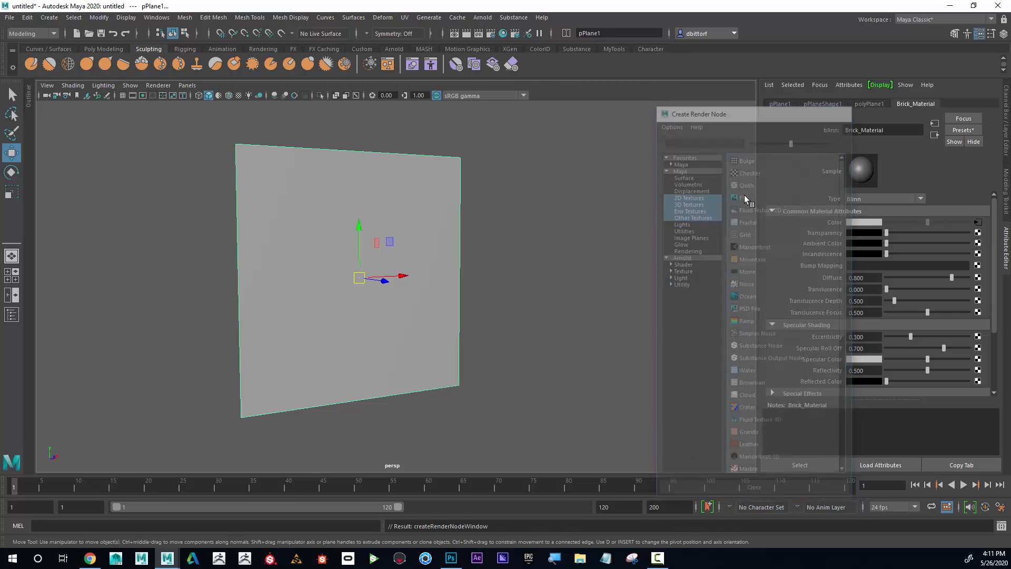
Load Bricks_Color.jpg from the Desktop's Intro_to_Maya\sourceimages folder as the texture image and show textures in the viewport
click(980, 247)
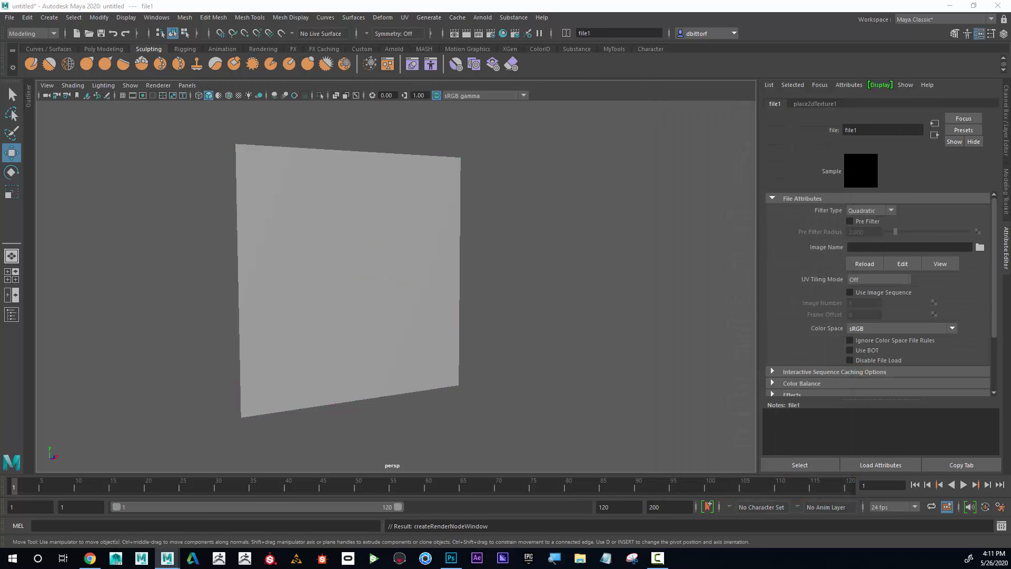
drag(787, 144, 450, 94)
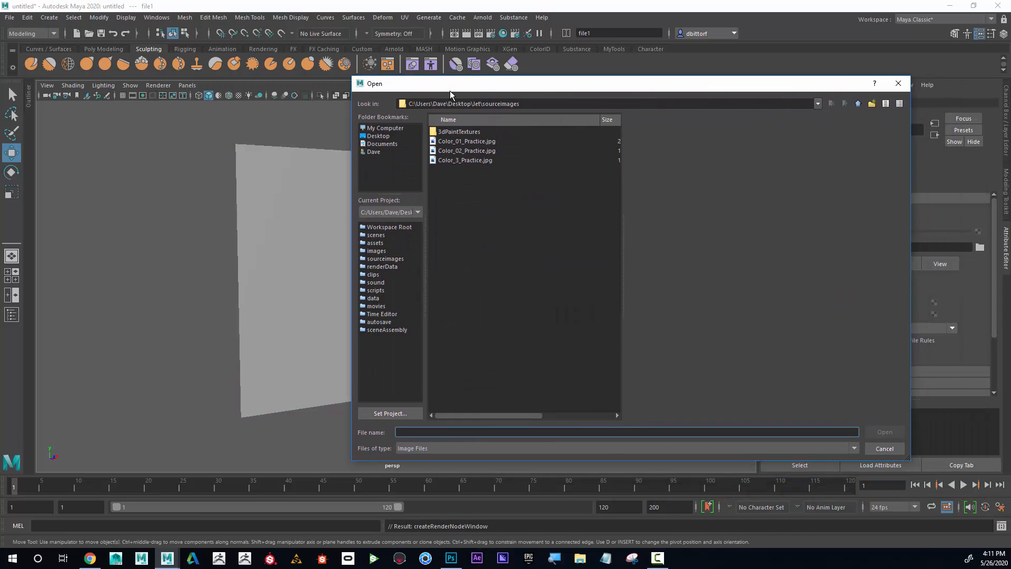
click(858, 105)
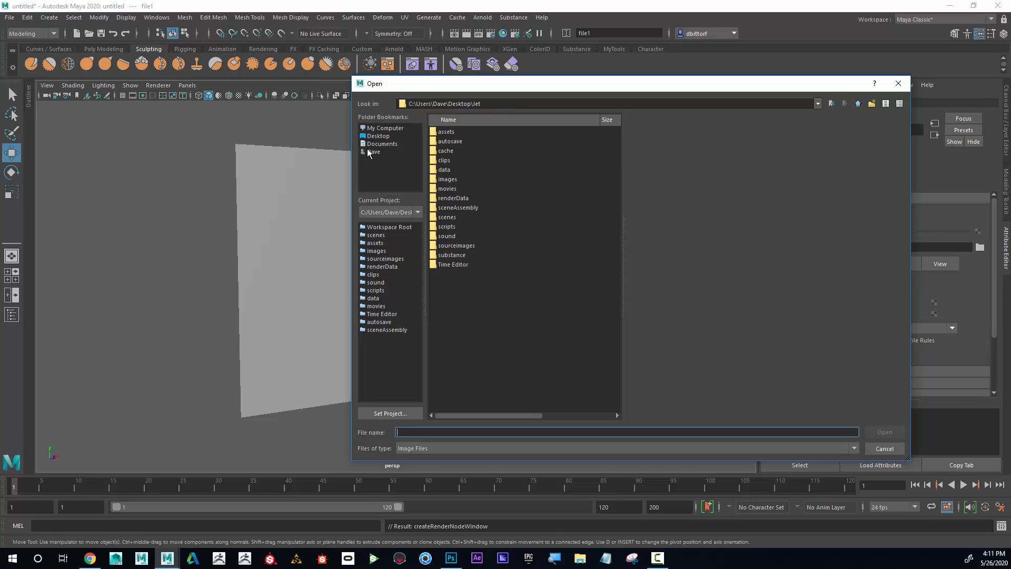
click(378, 137)
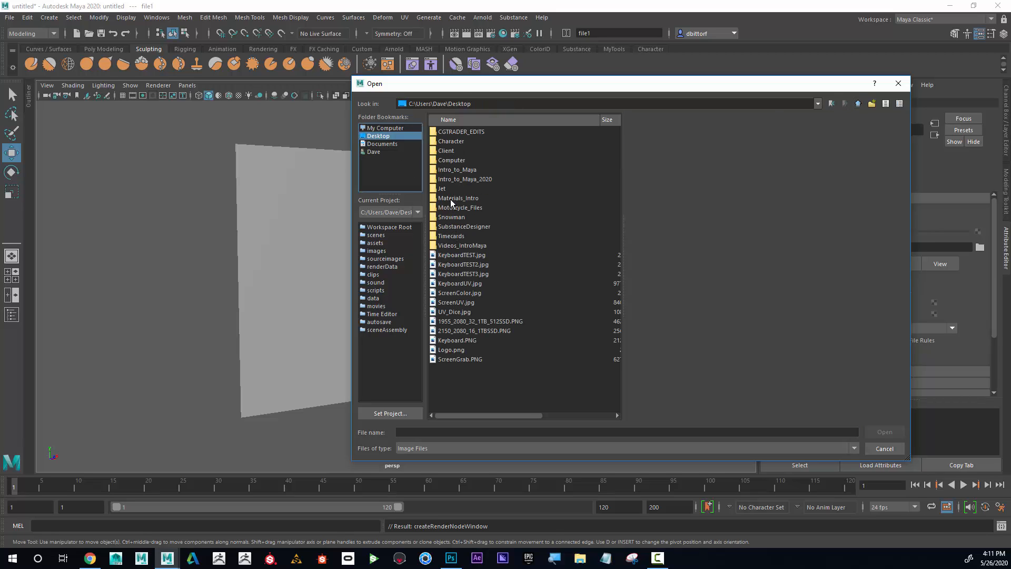
double_click(457, 170)
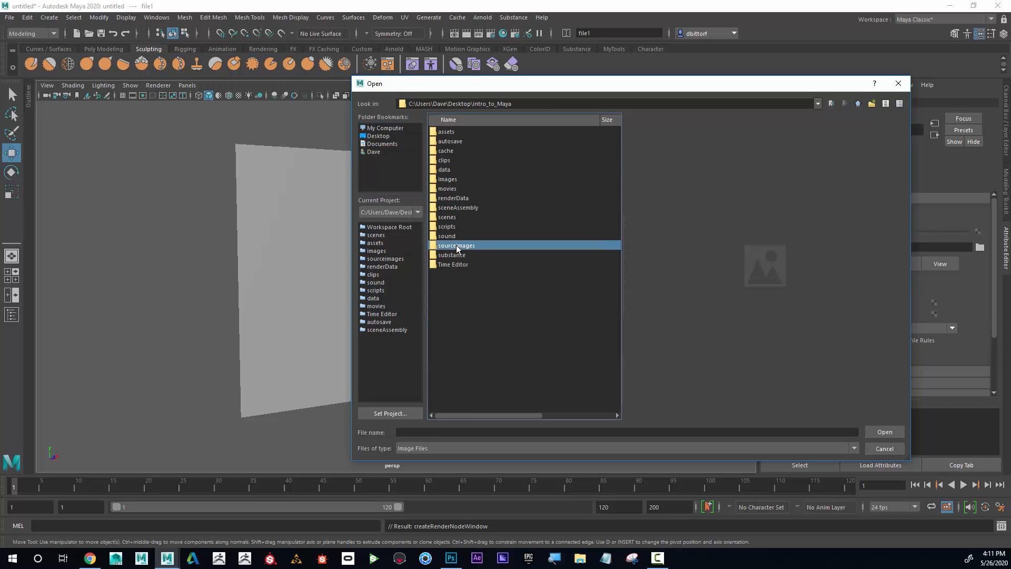
double_click(451, 242)
click(458, 151)
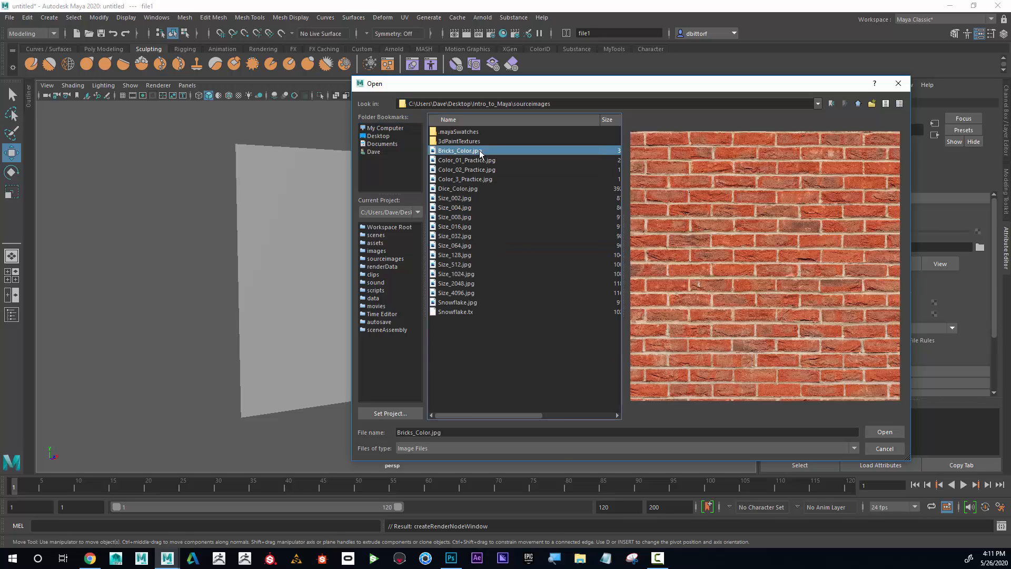
click(886, 434)
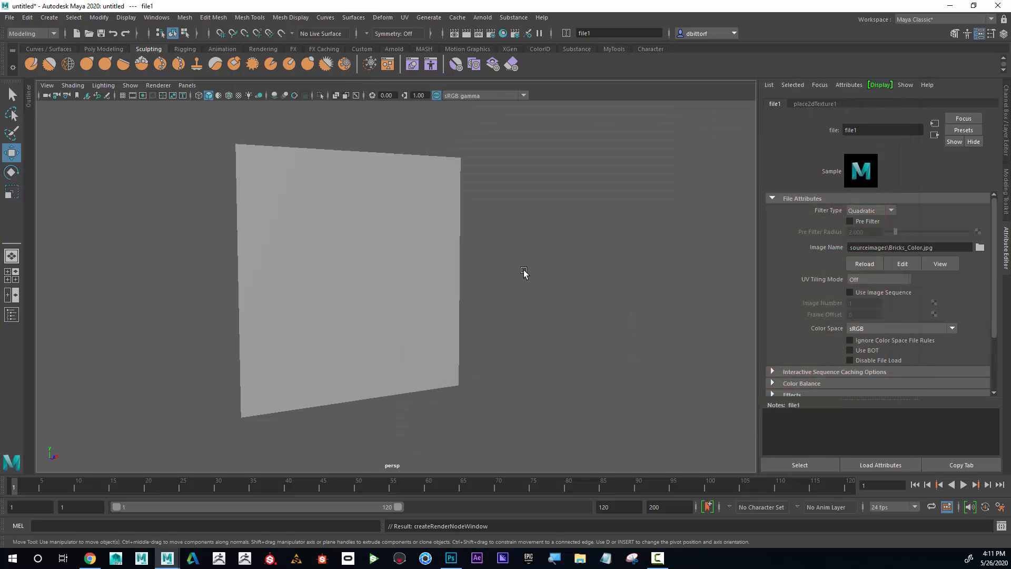
key(6)
drag(473, 279, 445, 305)
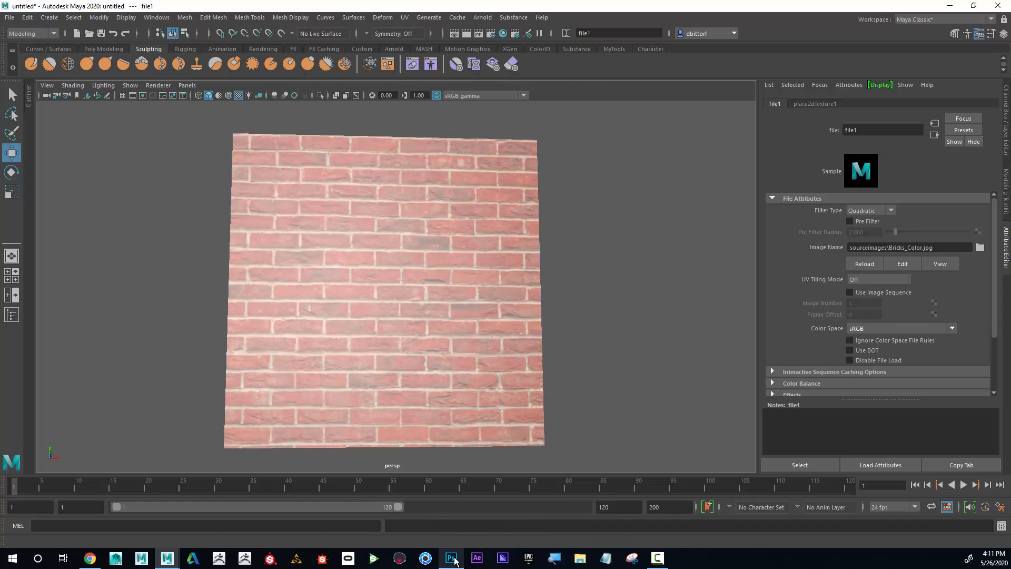
Switch to Photoshop and preview the brick wall image with the Graffiti layer shown, then hide that layer again
mouse_move(453, 560)
click(467, 482)
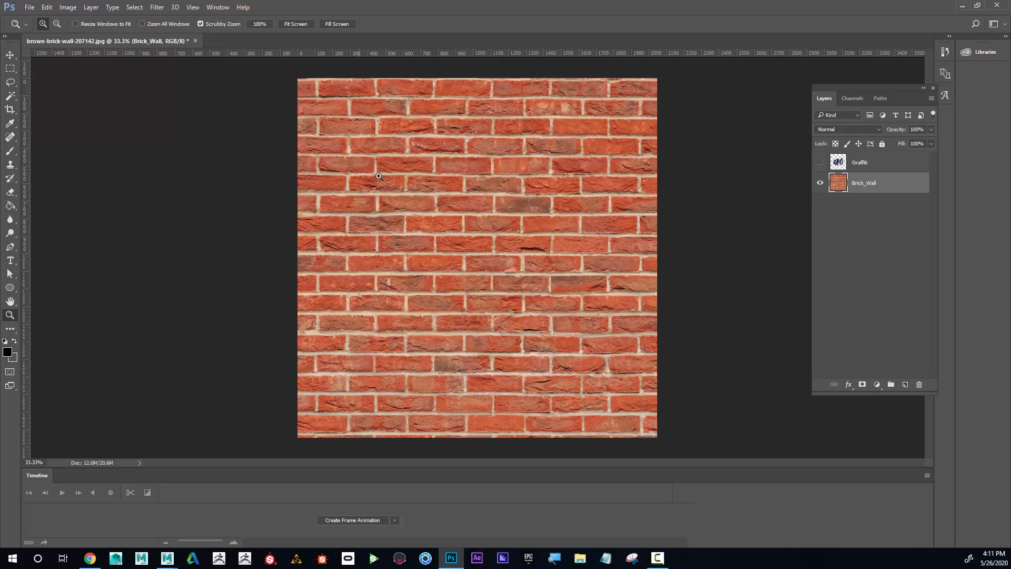
click(820, 163)
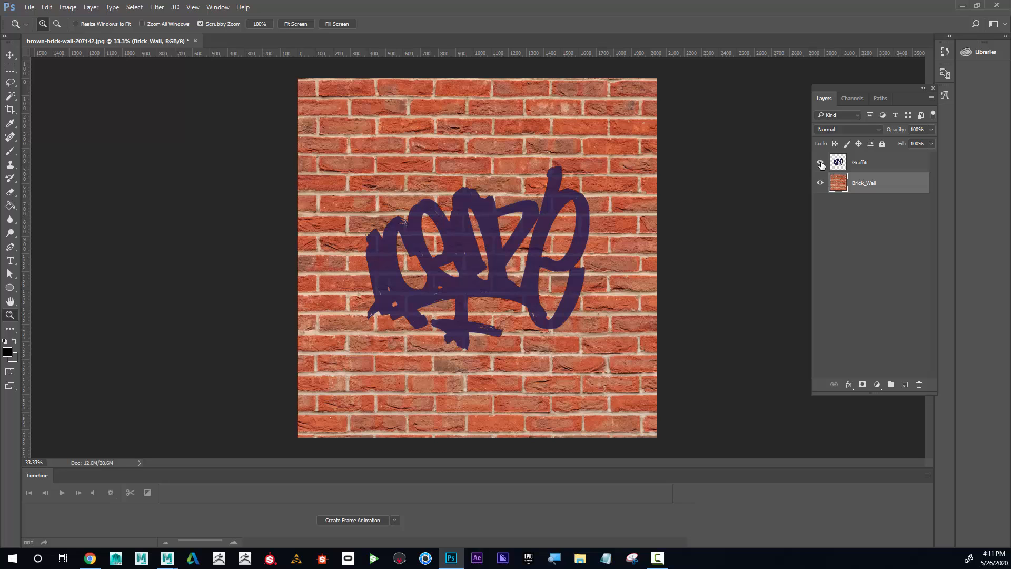
click(820, 163)
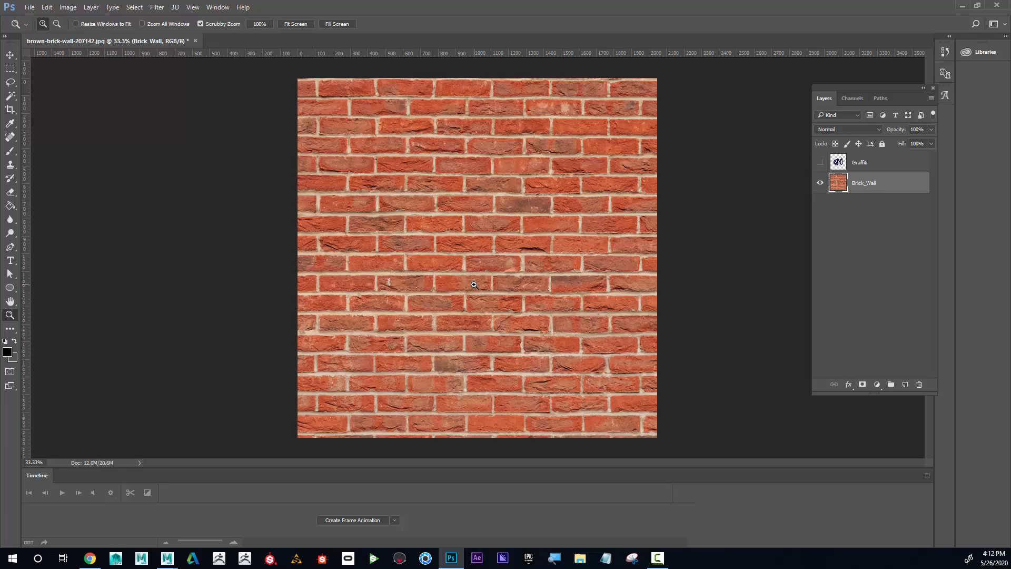
click(30, 7)
click(74, 122)
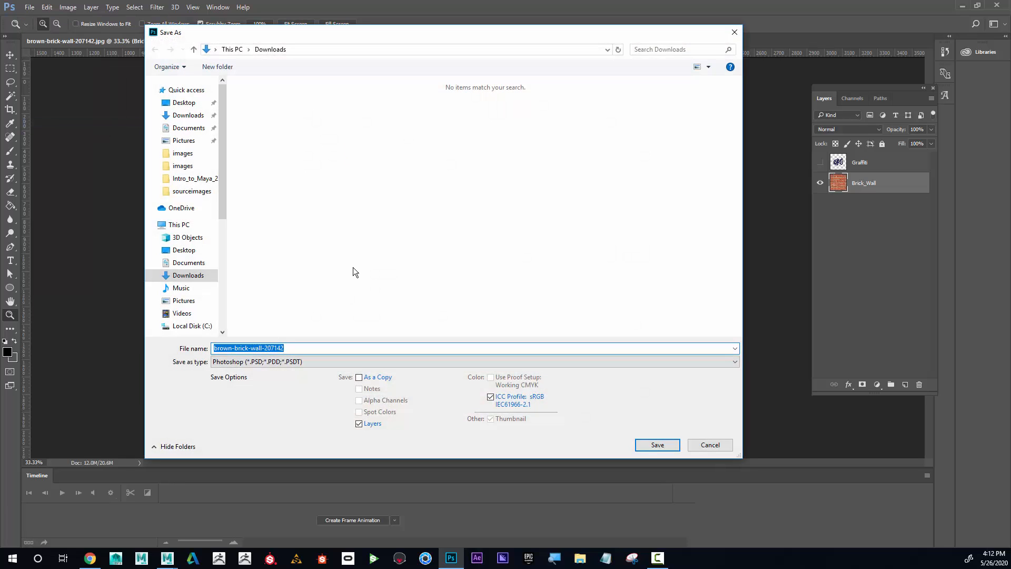
text(Brick)
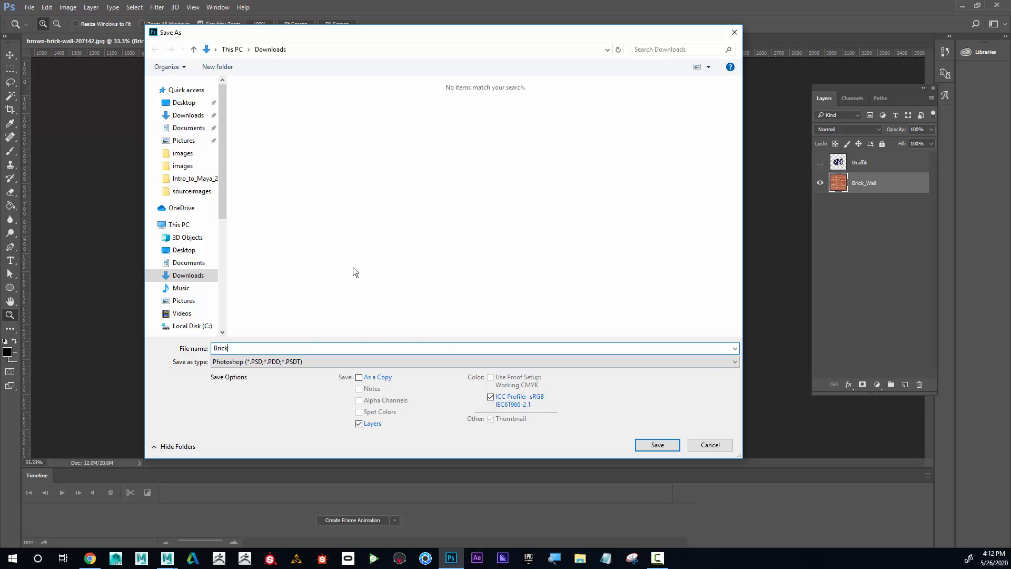
text(_Color)
click(255, 362)
click(263, 442)
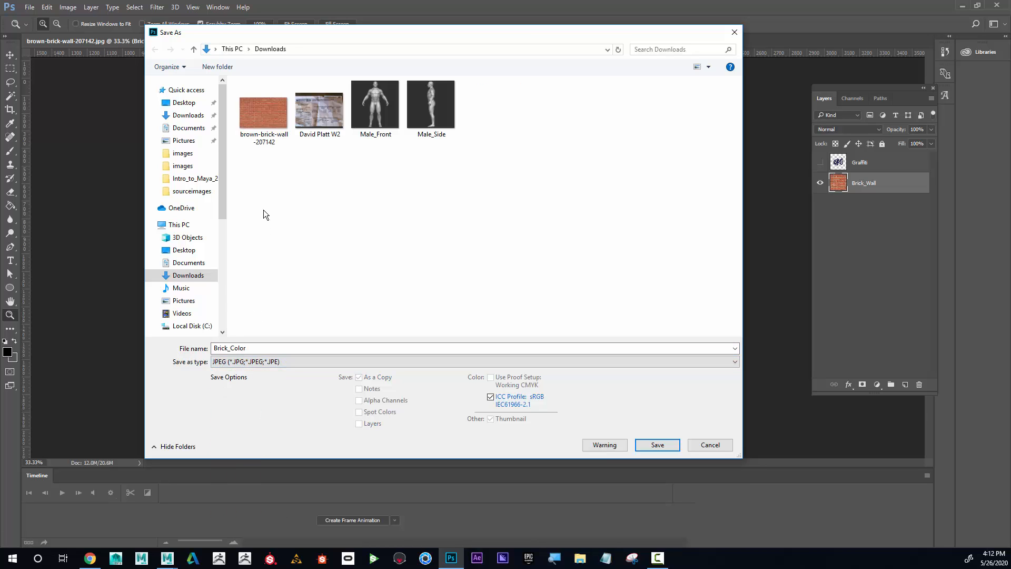
click(188, 104)
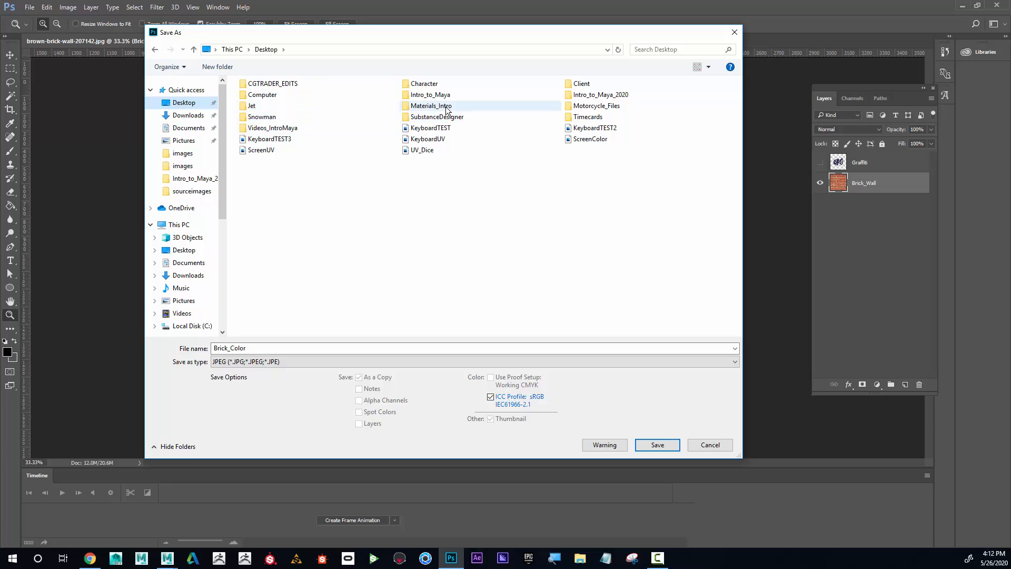
double_click(429, 96)
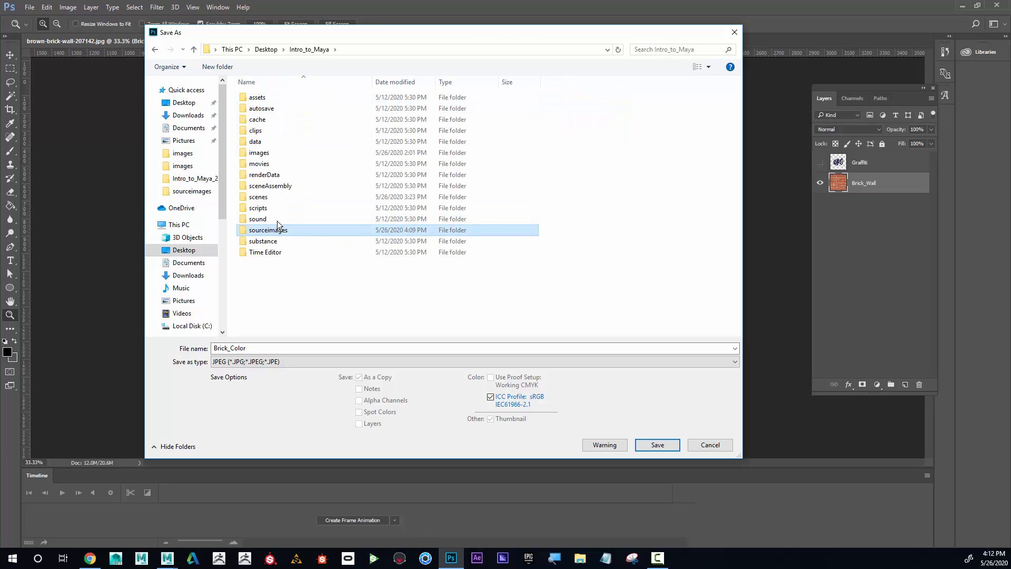
double_click(277, 231)
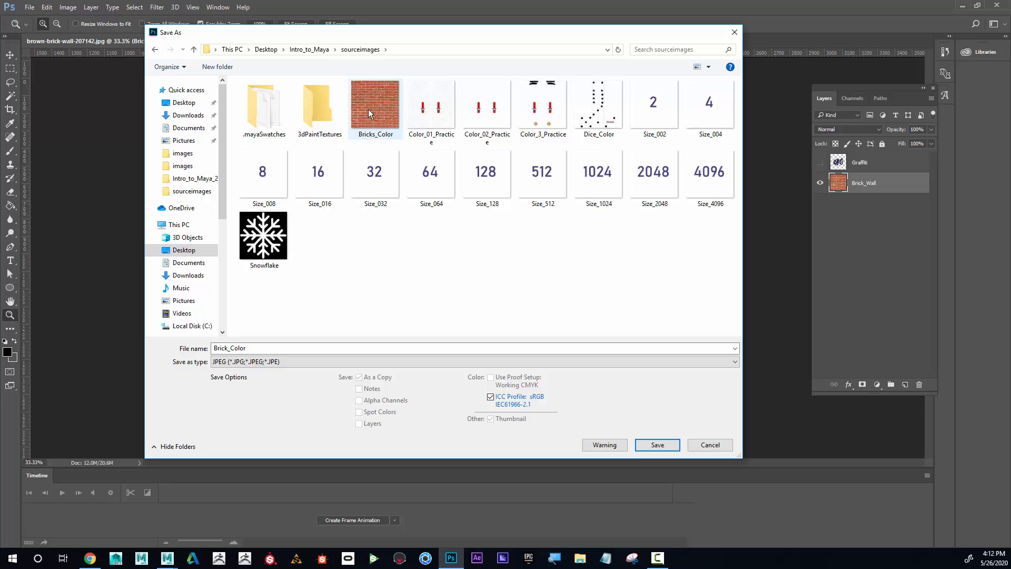
click(711, 446)
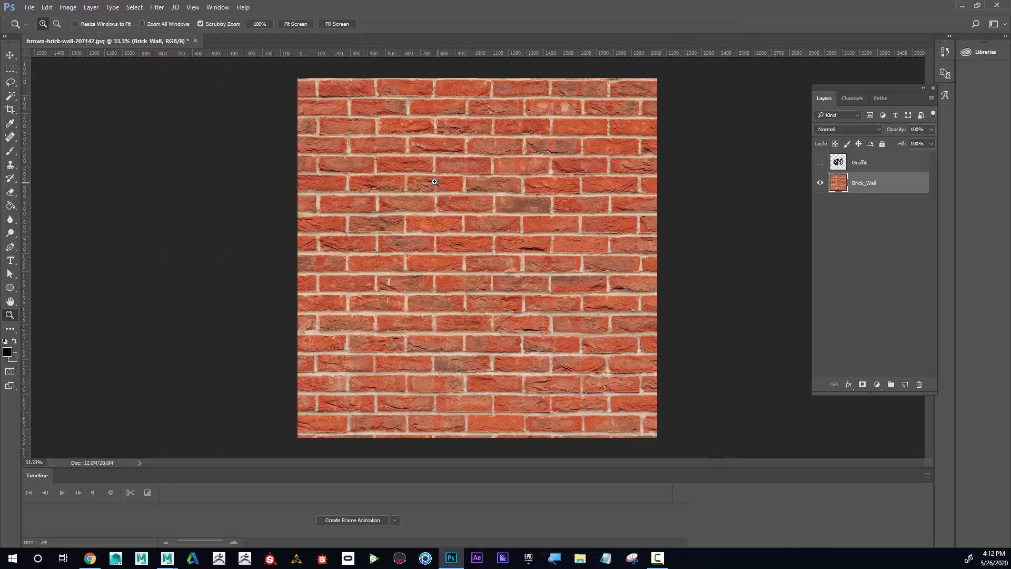
Duplicate the Brick_Wall layer and rename the copy BumpMap
click(68, 8)
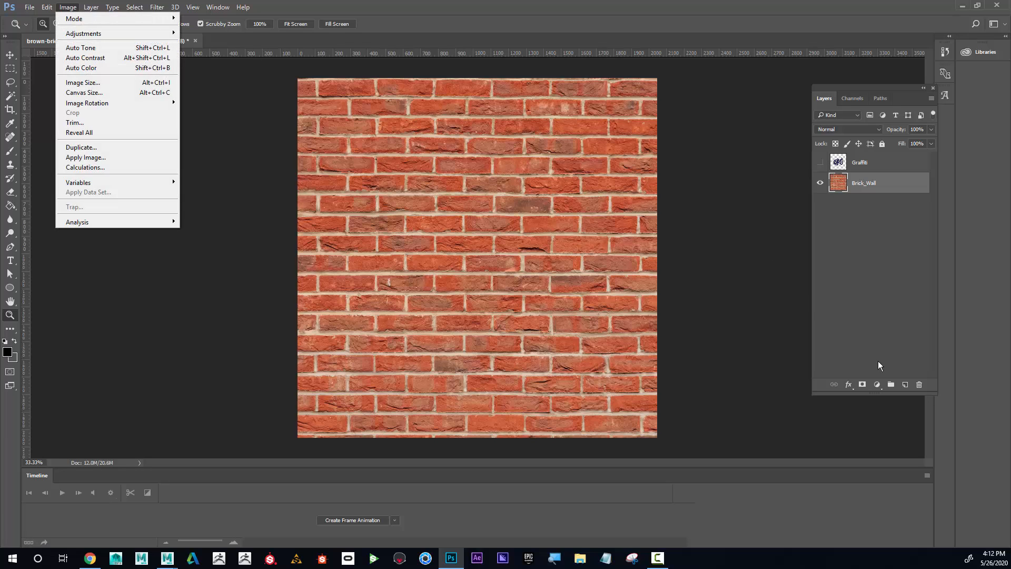
click(892, 199)
drag(889, 184, 904, 384)
double_click(868, 182)
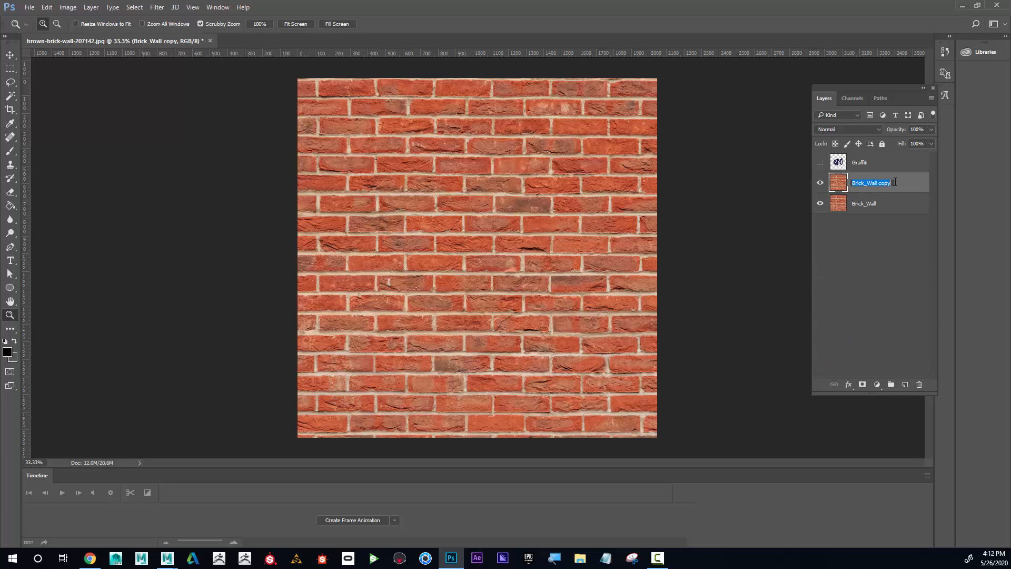
text(BumpMap)
key(Return)
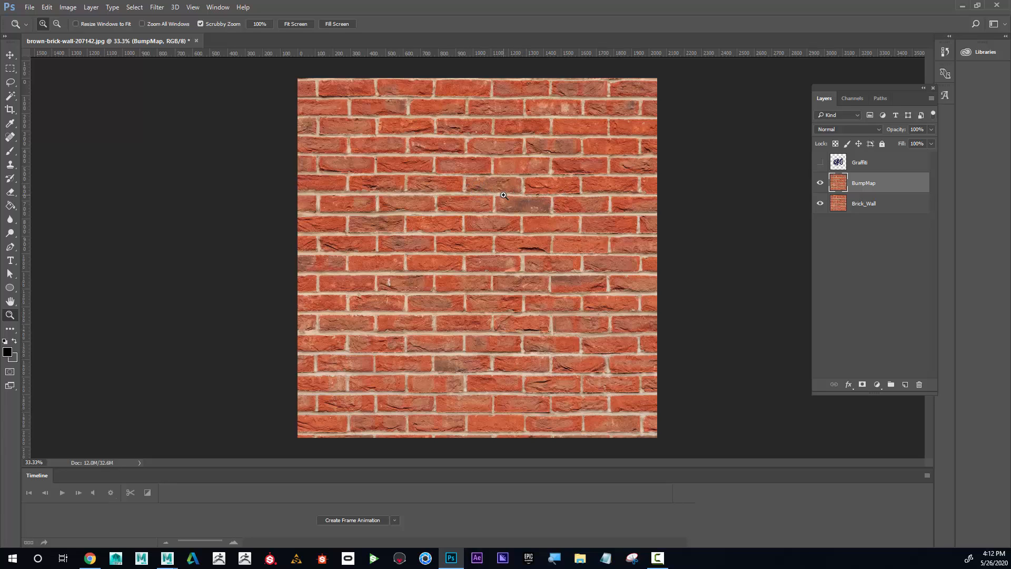
Apply Brightness/Contrast to the BumpMap layer with brightness 135 and contrast -50
click(70, 7)
mouse_move(84, 33)
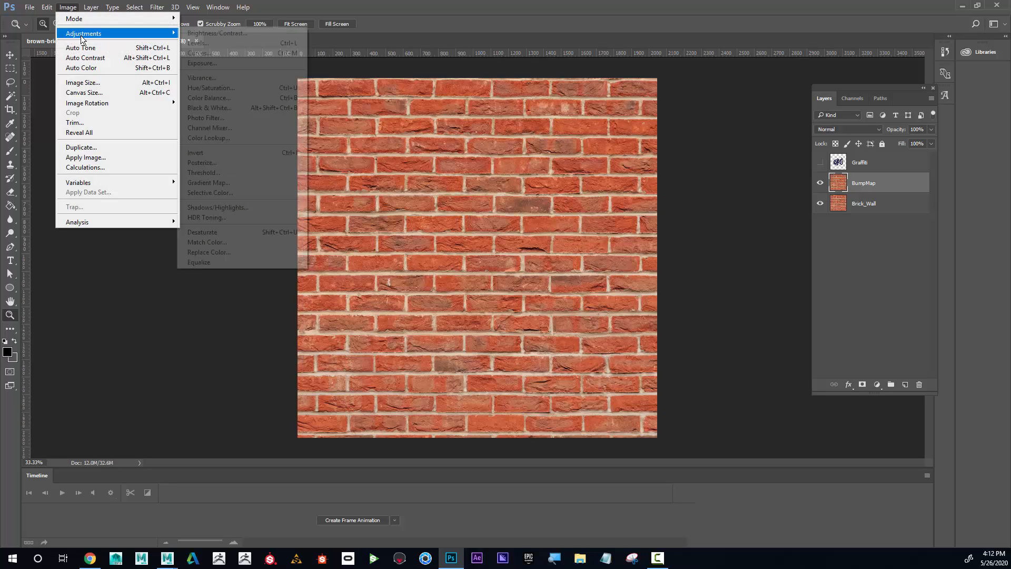
click(216, 34)
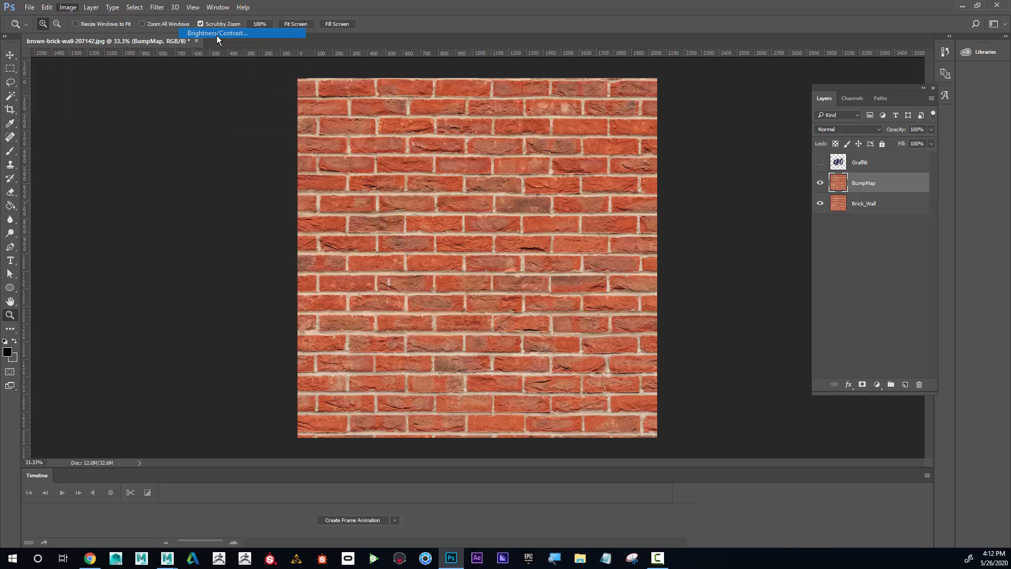
drag(123, 102, 37, 127)
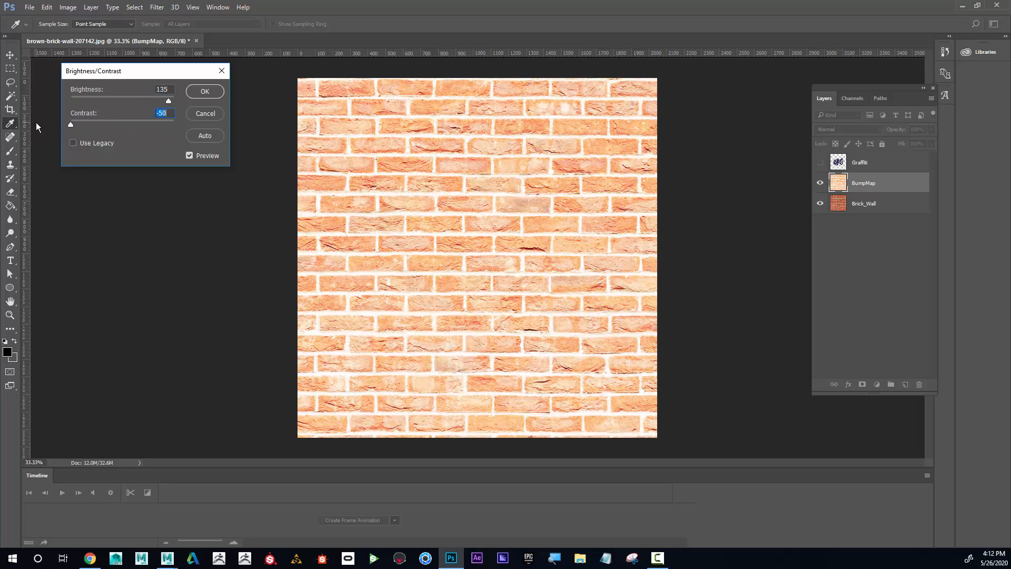
click(202, 92)
key(z)
Darken the BumpMap layer with Levels, setting the input black point to 133 and the midtone to 0.14, with white at 255
click(68, 6)
mouse_move(84, 35)
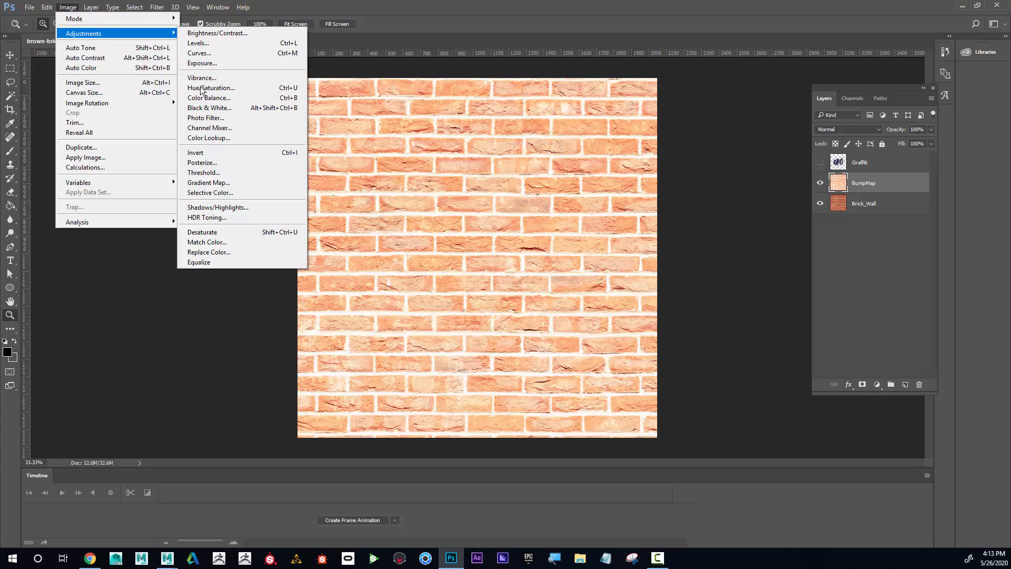
click(251, 44)
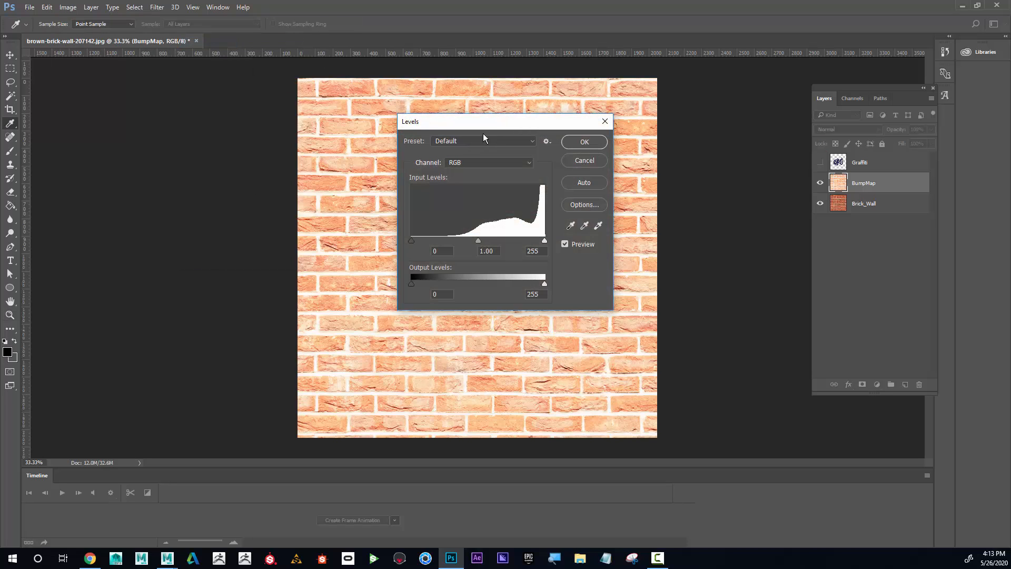
drag(483, 134, 148, 134)
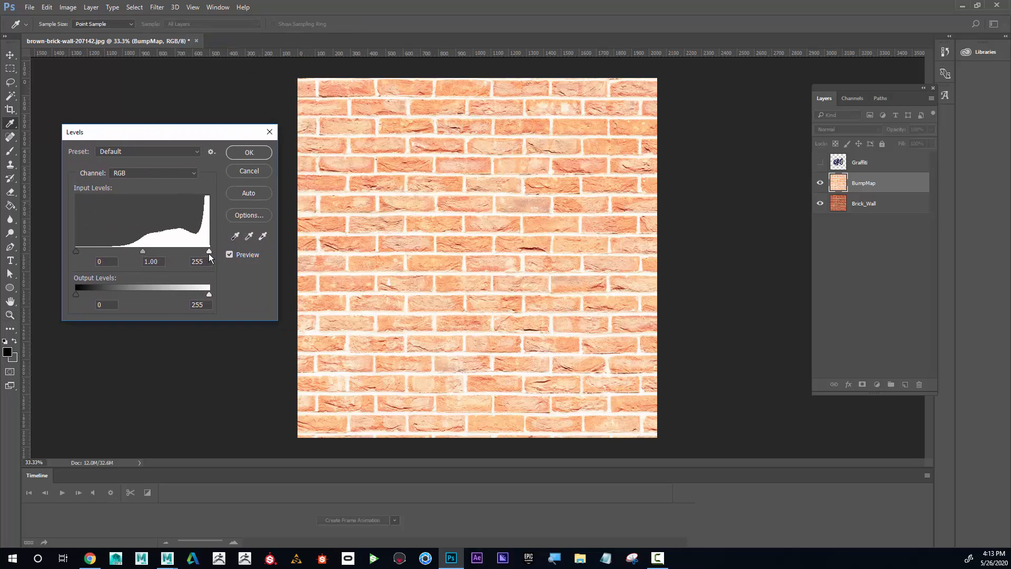
drag(209, 252, 188, 253)
drag(145, 254, 195, 254)
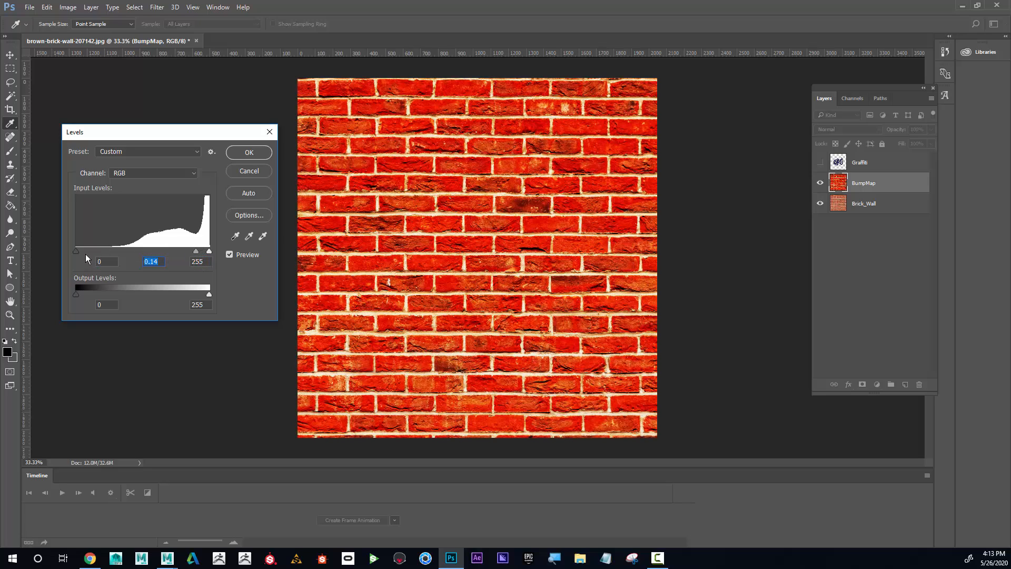
drag(85, 251, 145, 257)
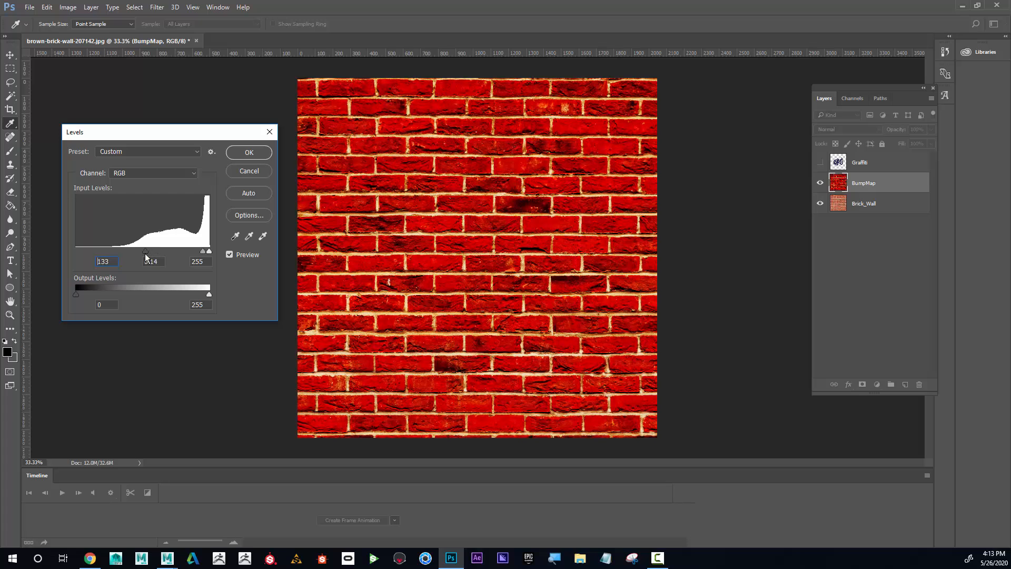
click(249, 152)
key(z)
Apply Brightness/Contrast to the BumpMap layer with brightness 147 and contrast 100
click(67, 7)
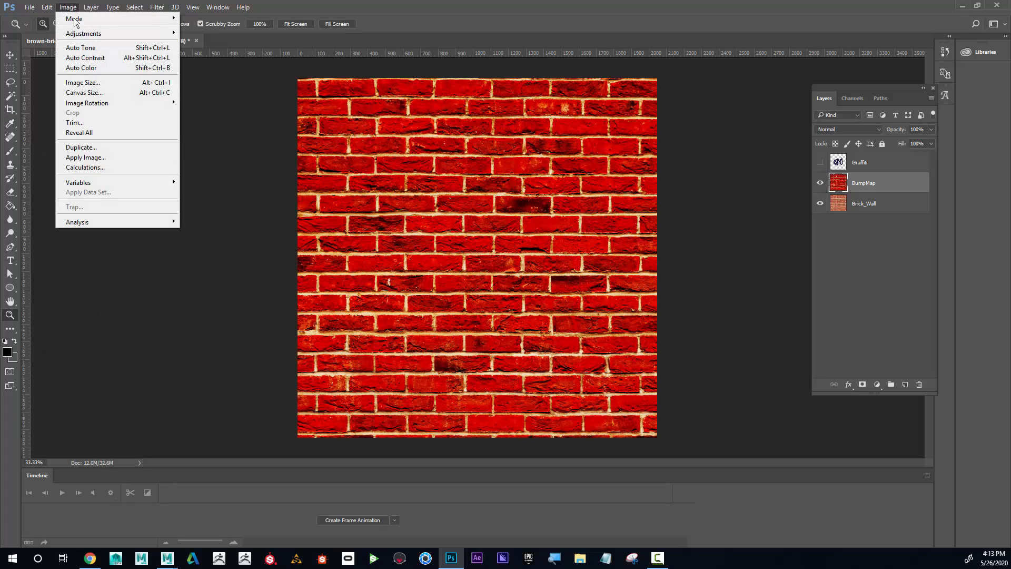
mouse_move(89, 34)
click(196, 33)
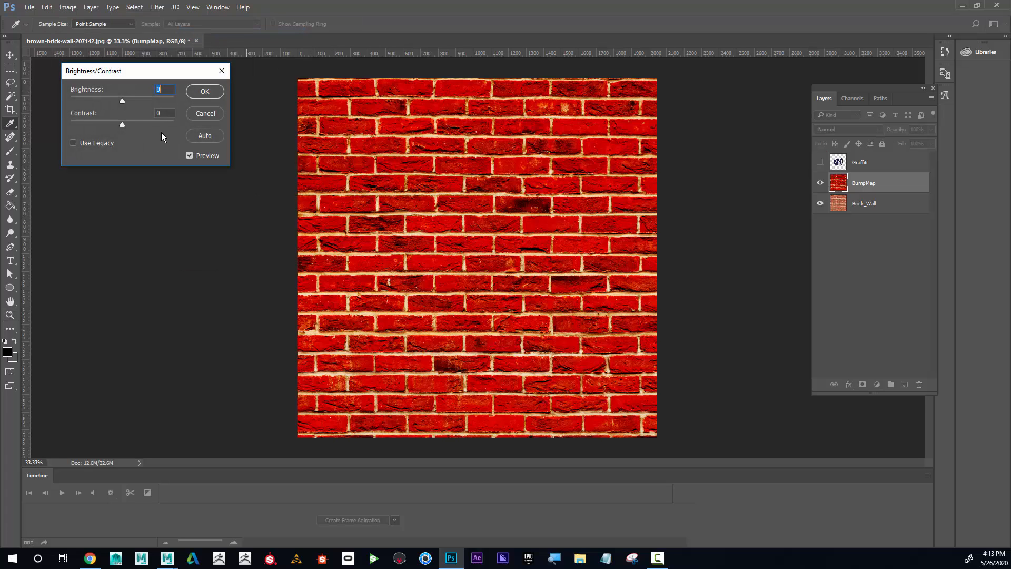
drag(122, 101, 225, 128)
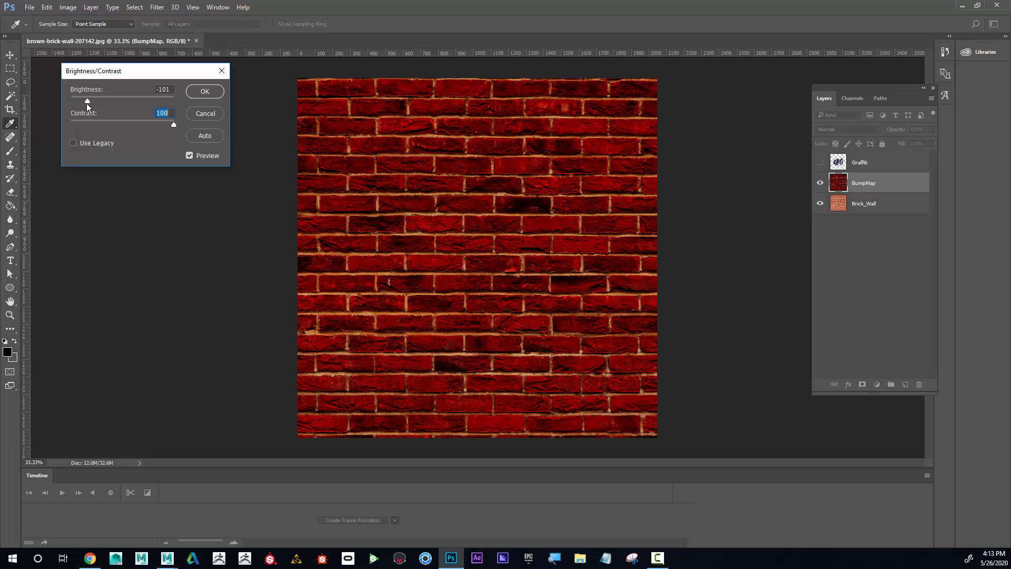
drag(87, 103, 176, 110)
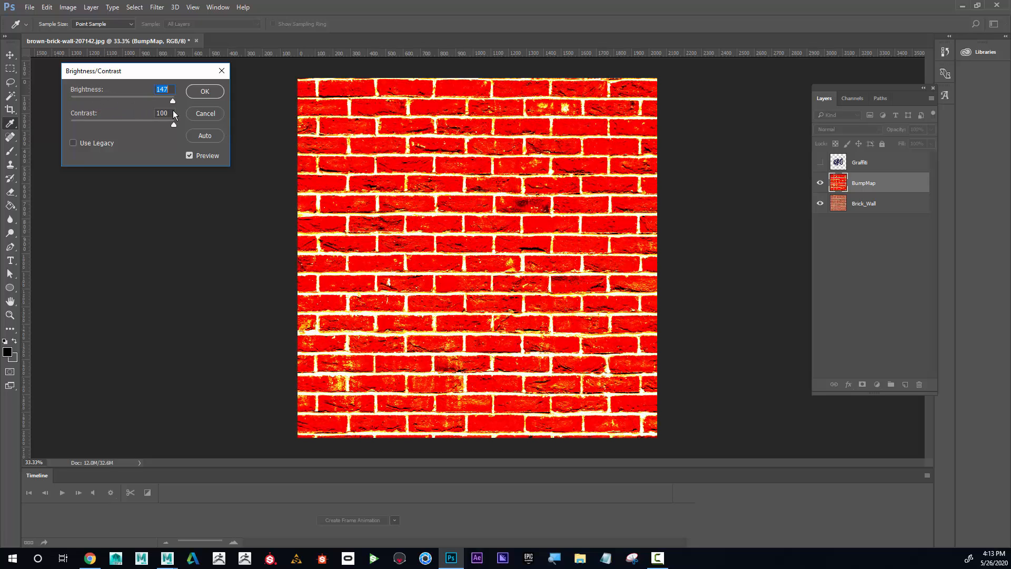
click(174, 124)
click(205, 91)
key(z)
Apply a further Brightness/Contrast adjustment to the BumpMap layer with brightness 150 and contrast 100
click(68, 7)
mouse_move(87, 34)
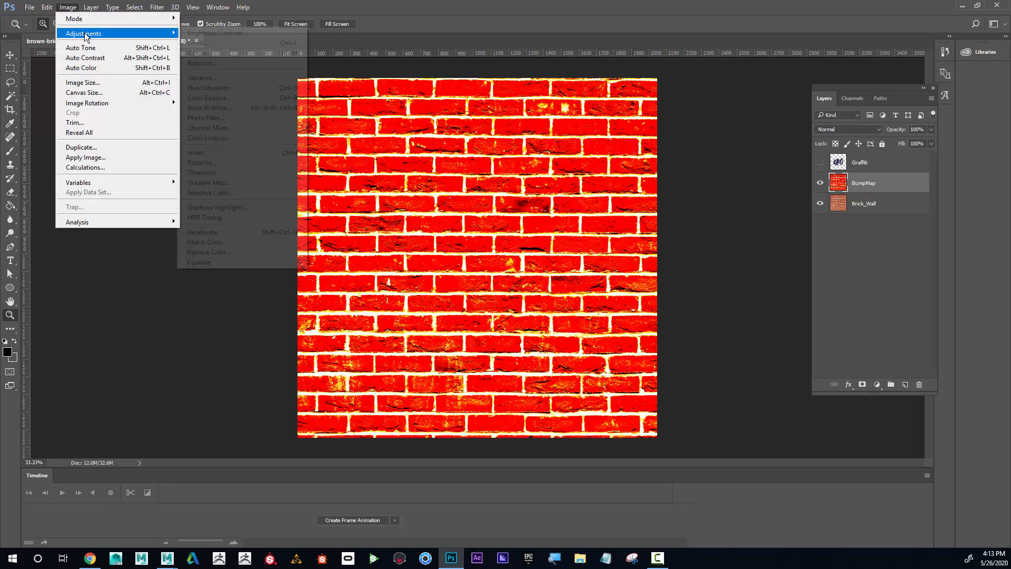
click(185, 34)
drag(123, 100, 188, 108)
drag(122, 125, 206, 133)
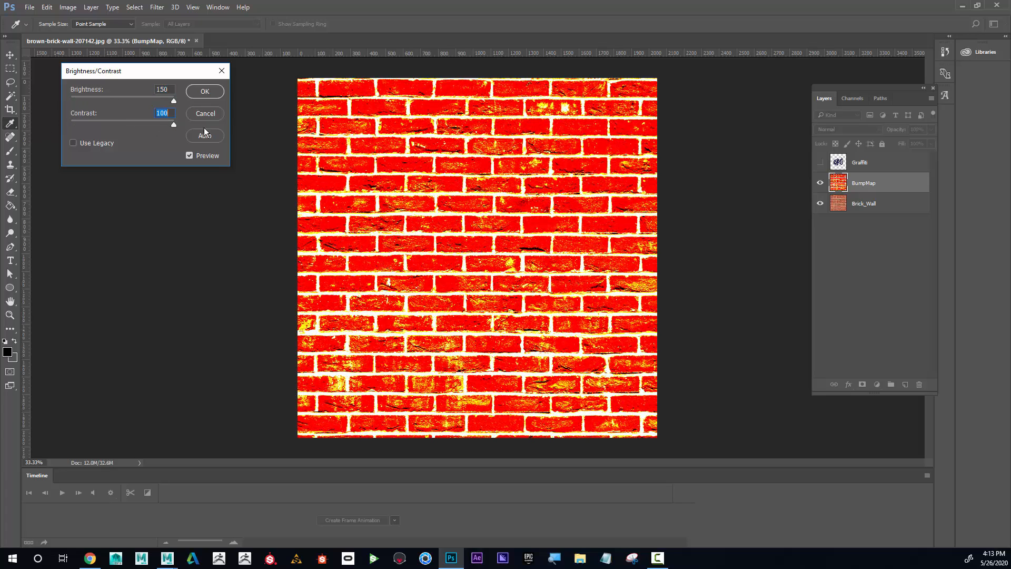
click(205, 91)
key(z)
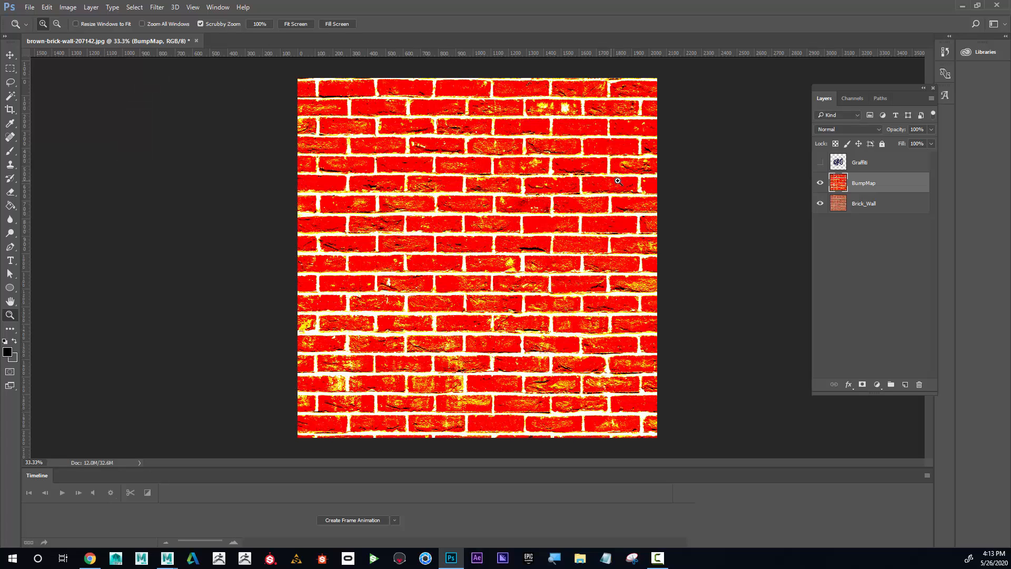
Invert the colours of the BumpMap layer so the mortar lines turn dark and the bricks light
click(68, 8)
mouse_move(88, 36)
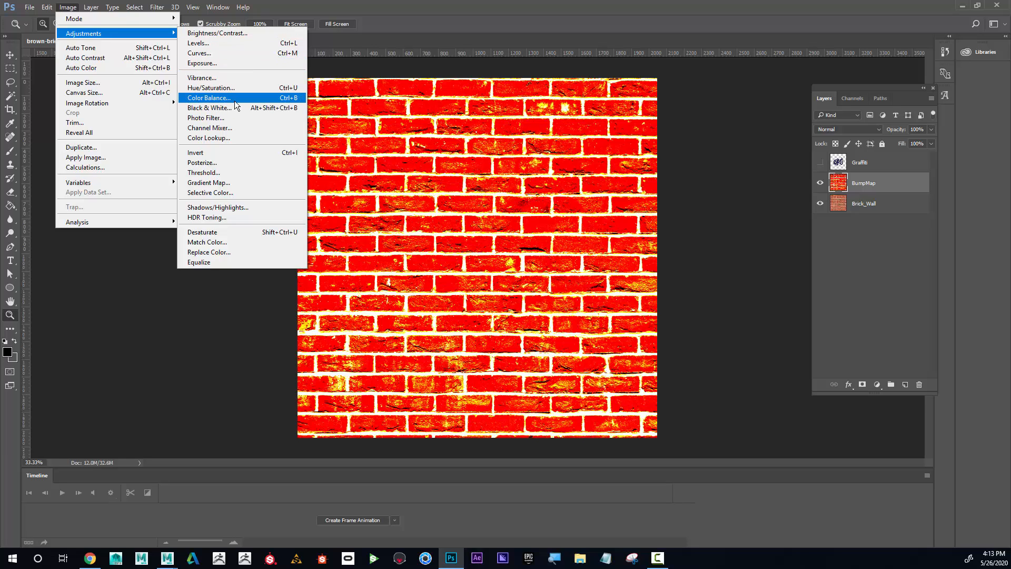
click(228, 150)
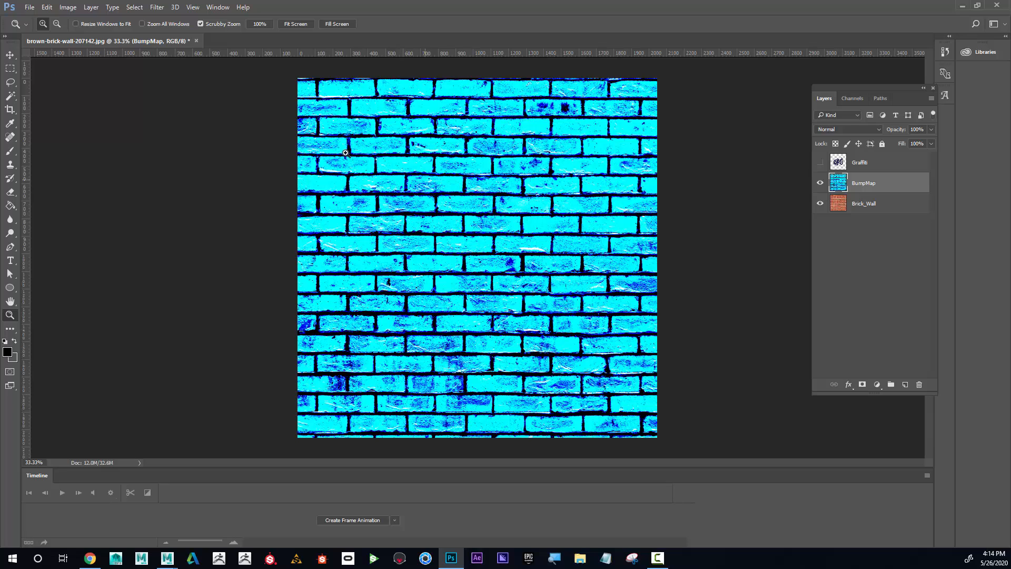
Brighten the inverted BumpMap layer by 129 and raise its contrast with Brightness/Contrast
click(68, 8)
mouse_move(105, 33)
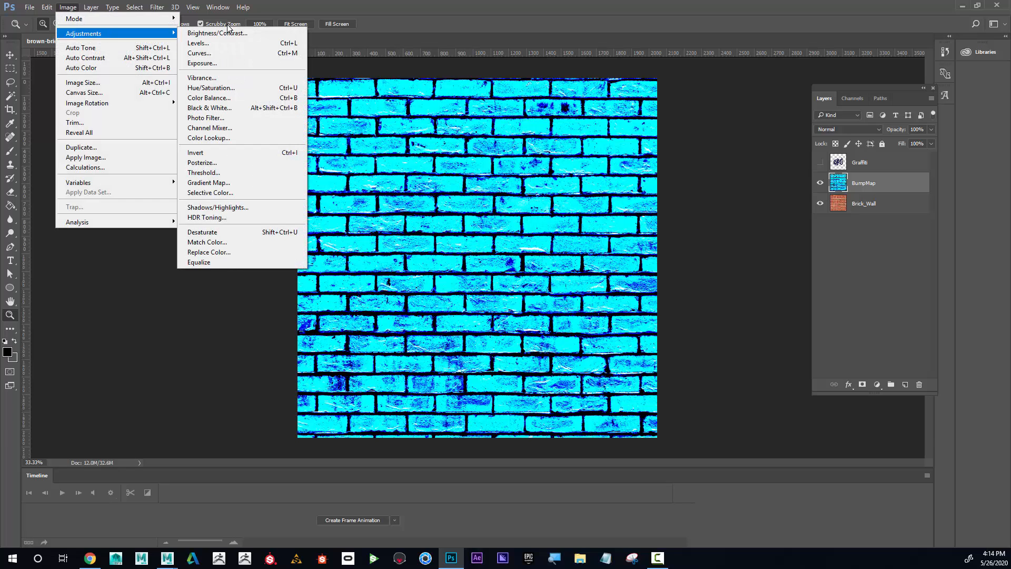
click(225, 33)
drag(121, 101, 174, 102)
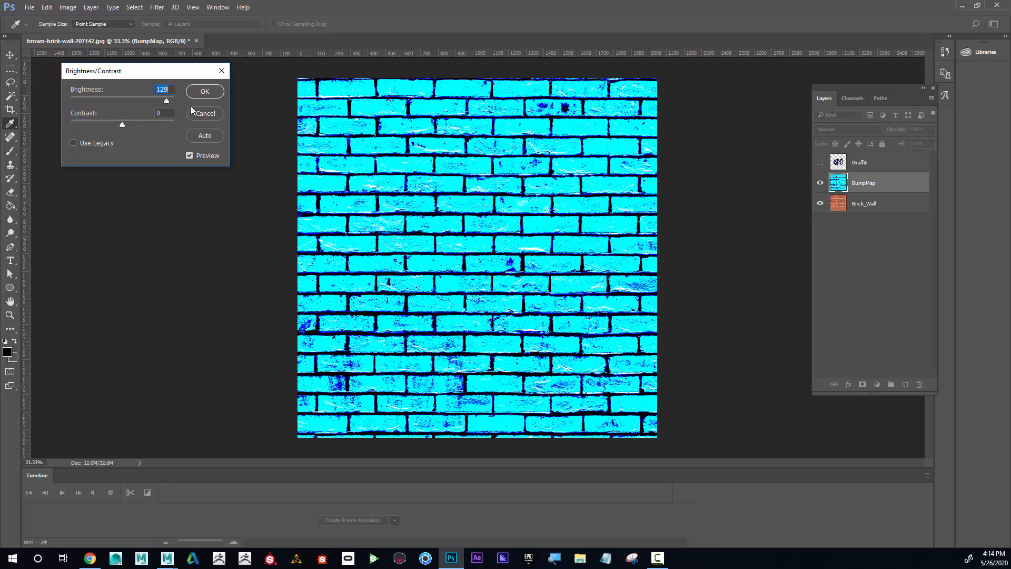
drag(122, 125, 230, 124)
click(205, 91)
key(z)
Start a Hue/Saturation adjustment on the BumpMap layer with Colorize enabled, saturation at 100 and lightness slightly below zero
click(68, 8)
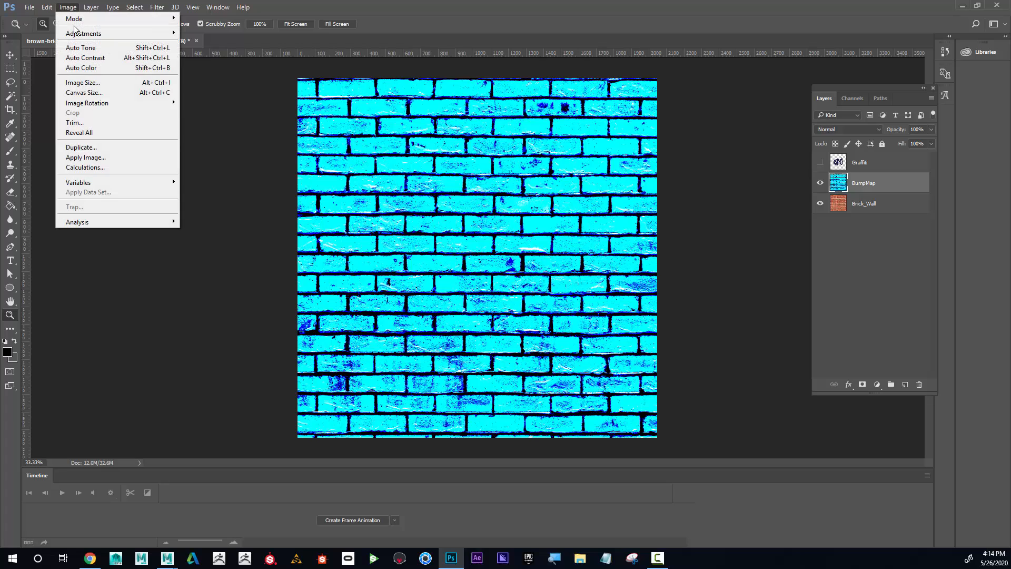
mouse_move(79, 33)
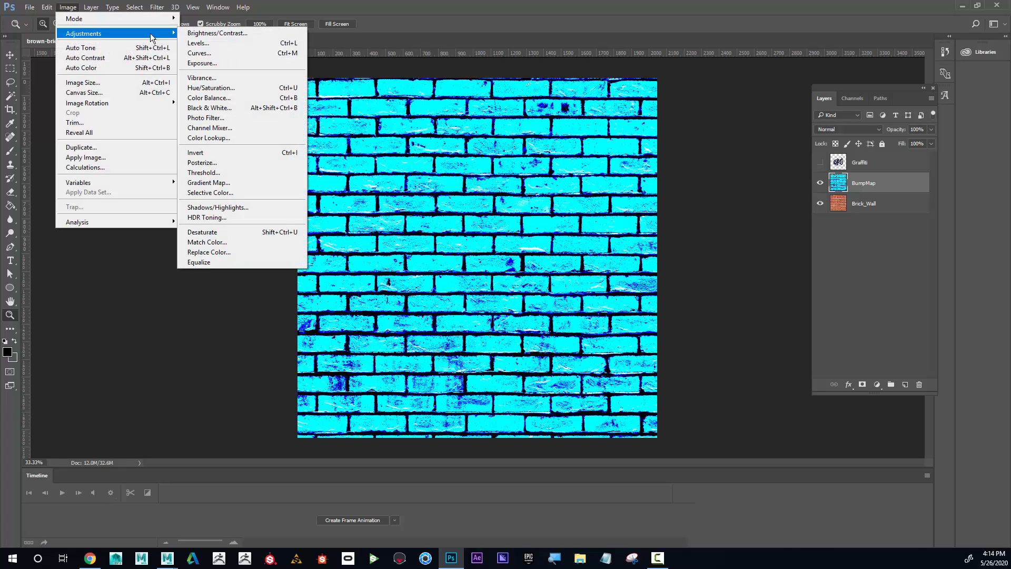
click(242, 88)
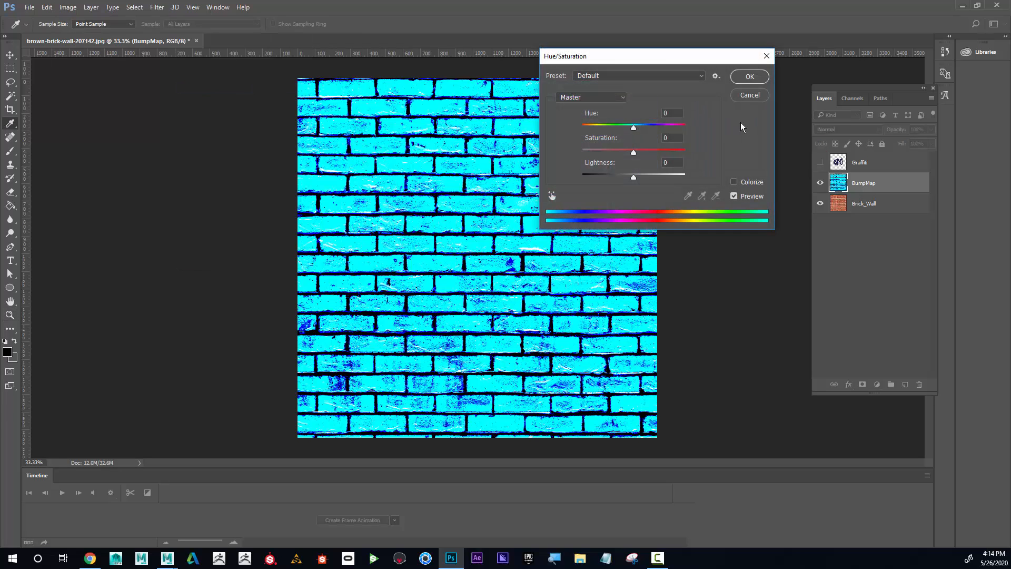
click(734, 182)
drag(688, 60, 184, 71)
drag(132, 188, 158, 189)
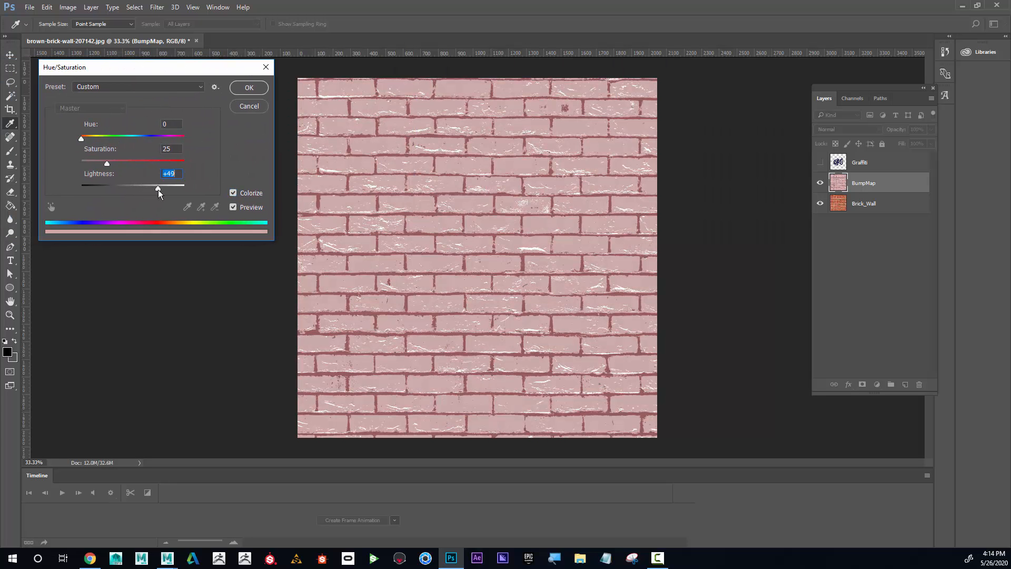
drag(107, 167, 220, 173)
drag(159, 191, 125, 192)
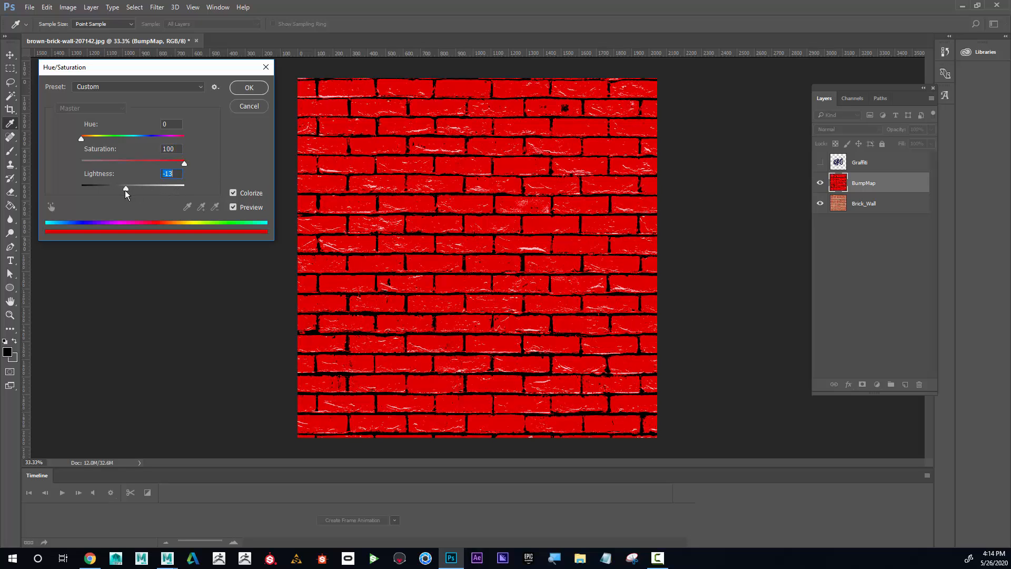
Set the colorize hue to 62, saturation to 99 and lightness to about -8, and apply the adjustment
drag(84, 141, 100, 143)
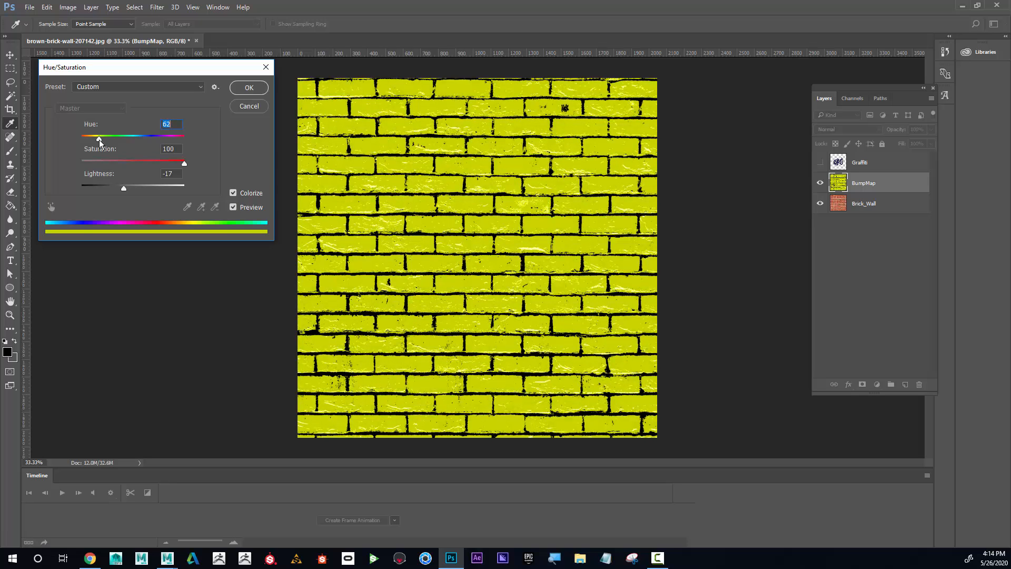
drag(124, 191, 133, 191)
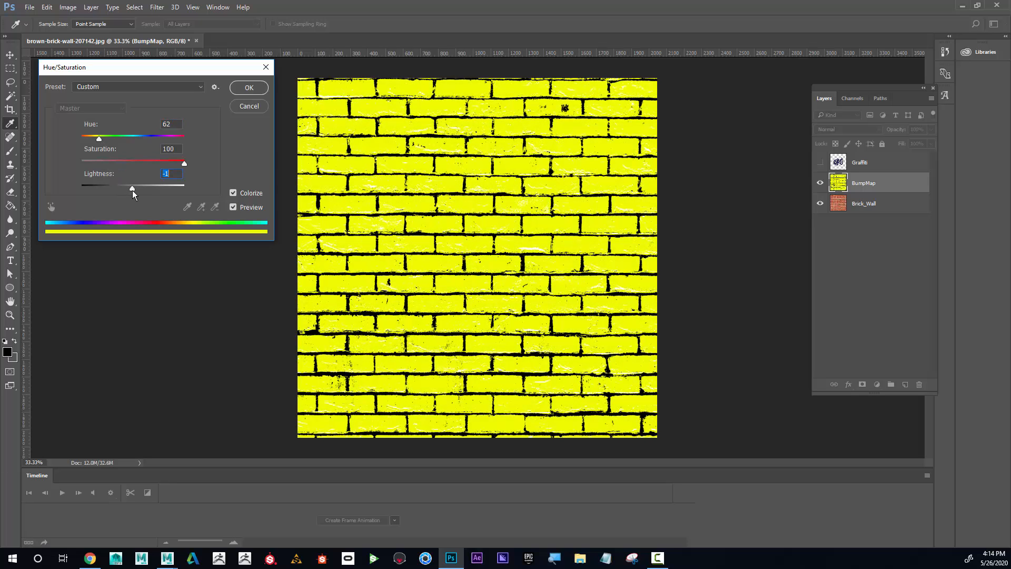
mouse_move(175, 165)
mouse_down()
mouse_move(46, 167)
mouse_move(190, 173)
mouse_move(85, 178)
mouse_move(136, 163)
mouse_move(189, 170)
mouse_up()
drag(187, 170, 184, 166)
mouse_move(131, 190)
mouse_down()
mouse_move(147, 190)
mouse_move(130, 188)
mouse_up()
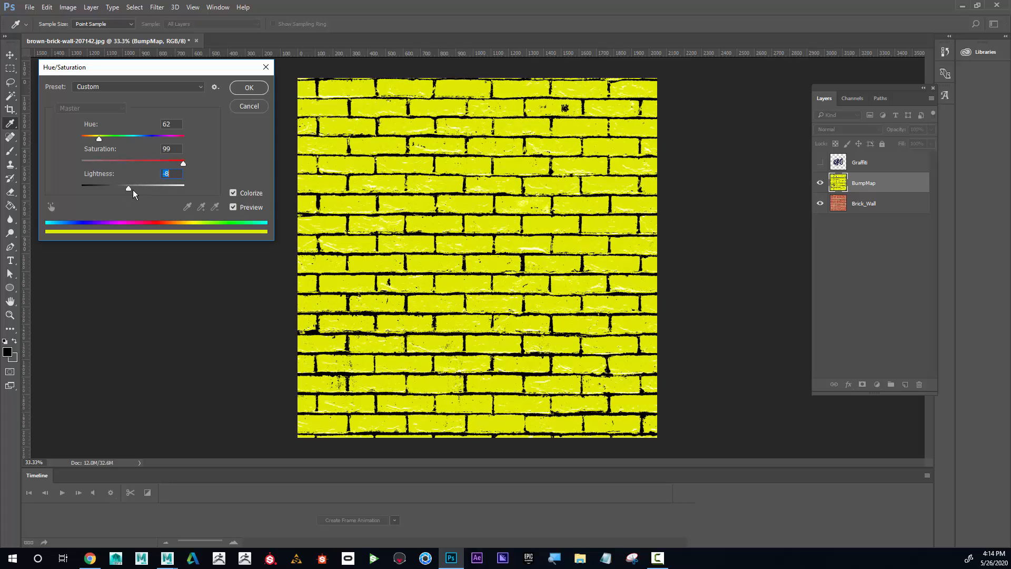
click(249, 90)
key(z)
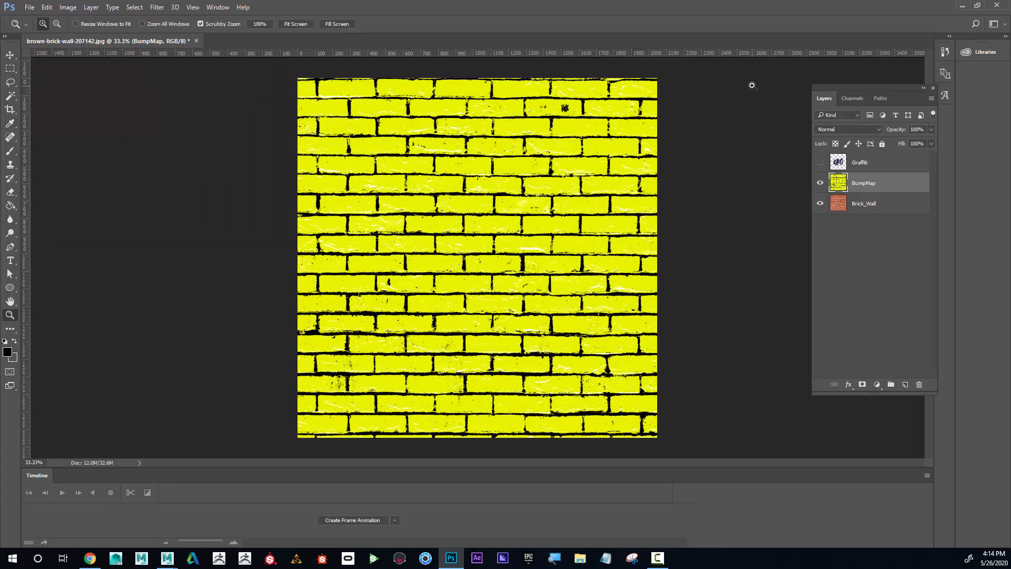
Inspect the blue channel alone by hiding the red and green channels, restore both and return to the layers
click(854, 100)
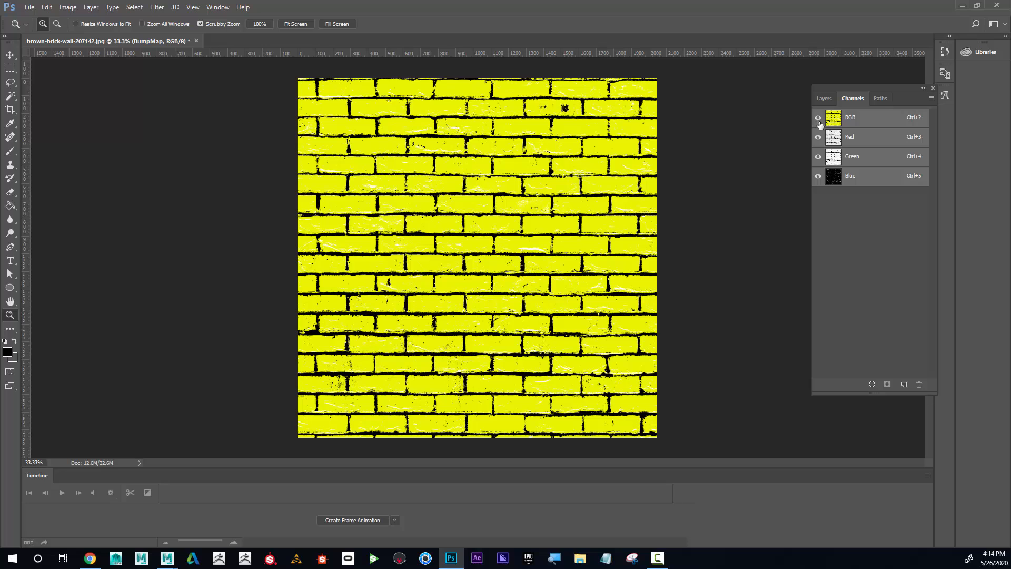
click(818, 138)
click(818, 157)
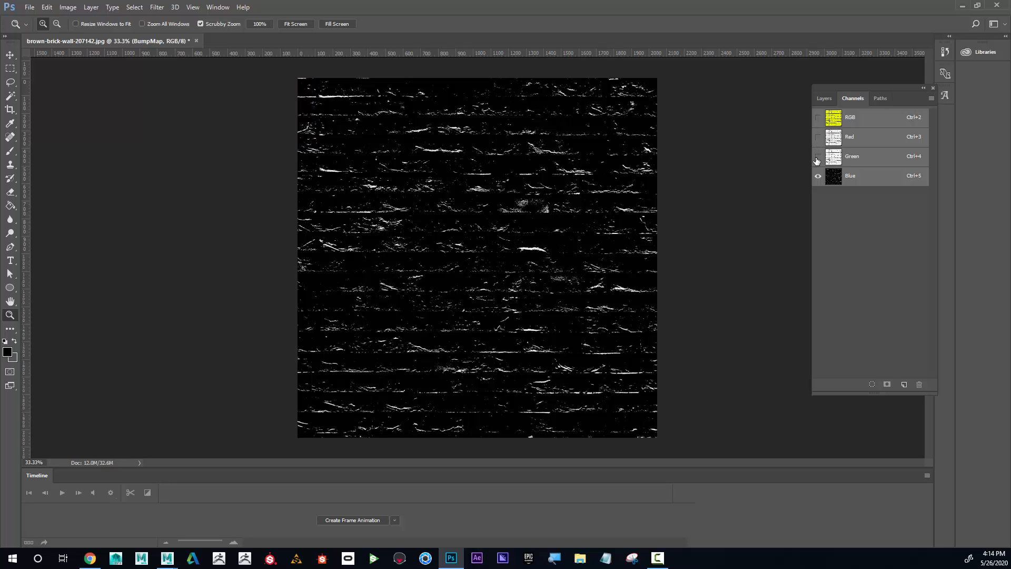
click(818, 157)
click(818, 138)
click(824, 98)
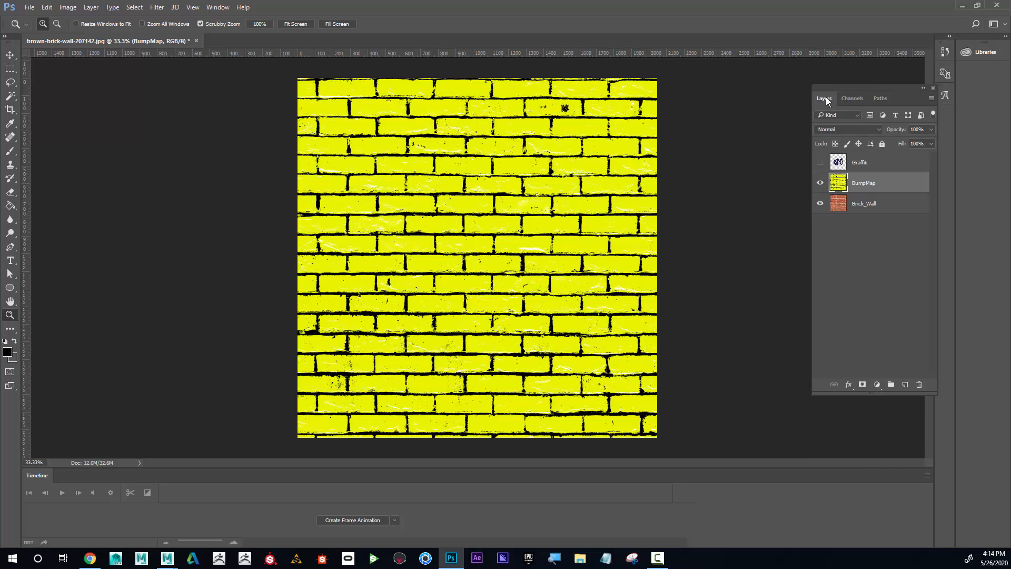
Start a Black & White conversion of the BumpMap layer with reds at -23, blues at -30 and greens at -200
click(68, 7)
mouse_move(87, 31)
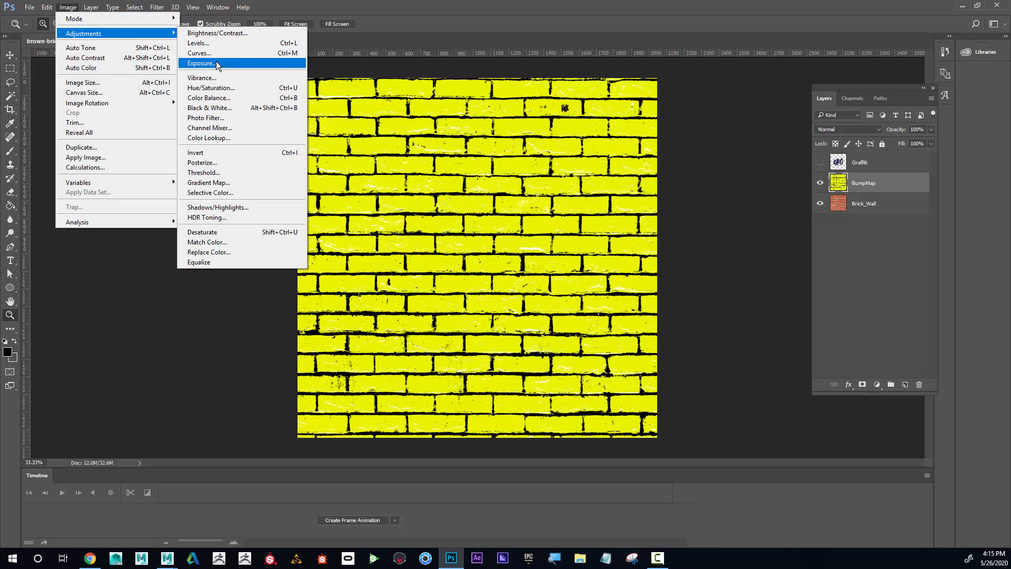
click(233, 111)
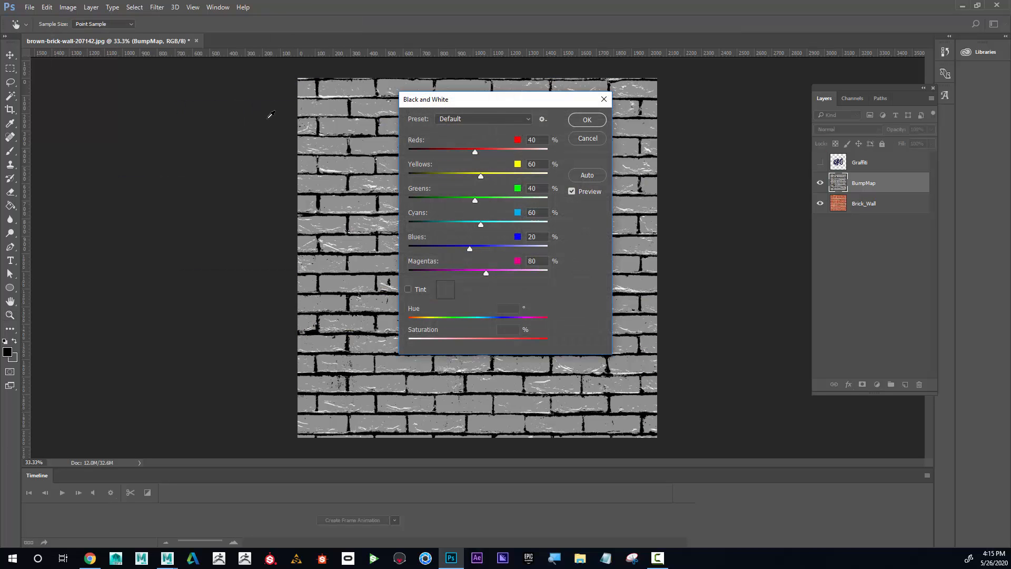
drag(524, 109, 185, 104)
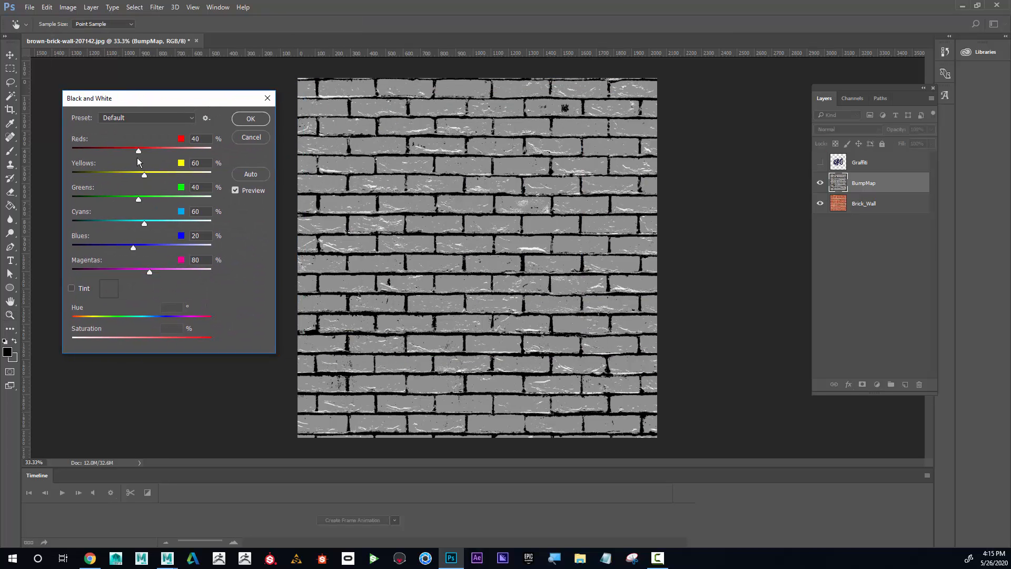
drag(87, 151, 121, 151)
mouse_move(135, 247)
mouse_down()
mouse_move(38, 246)
mouse_move(119, 246)
mouse_up()
drag(138, 201, 79, 191)
Raise the yellows of the Black & White conversion to 287 or more, increase the reds slightly, and apply it
drag(143, 175, 1, 184)
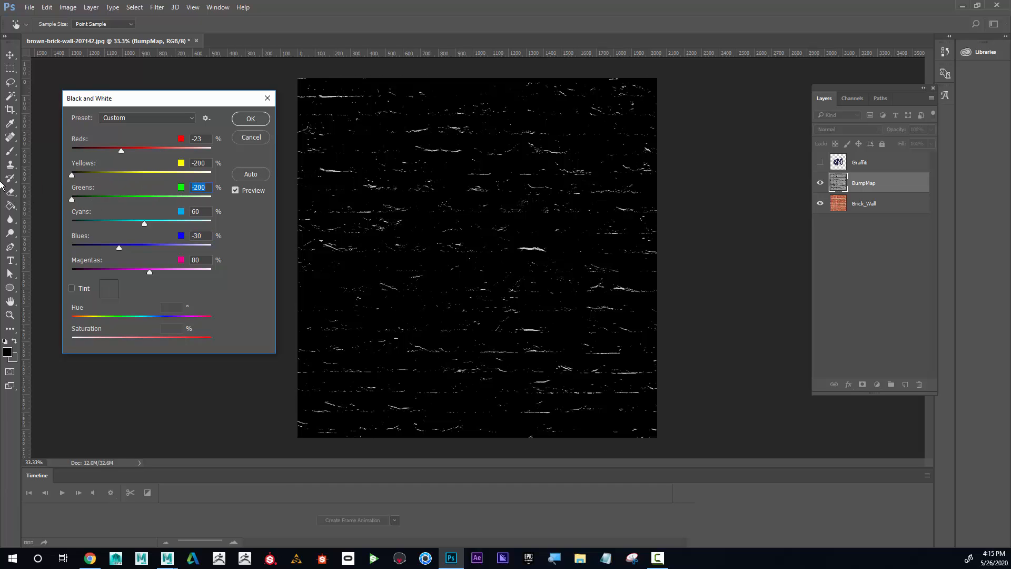
drag(75, 185, 209, 191)
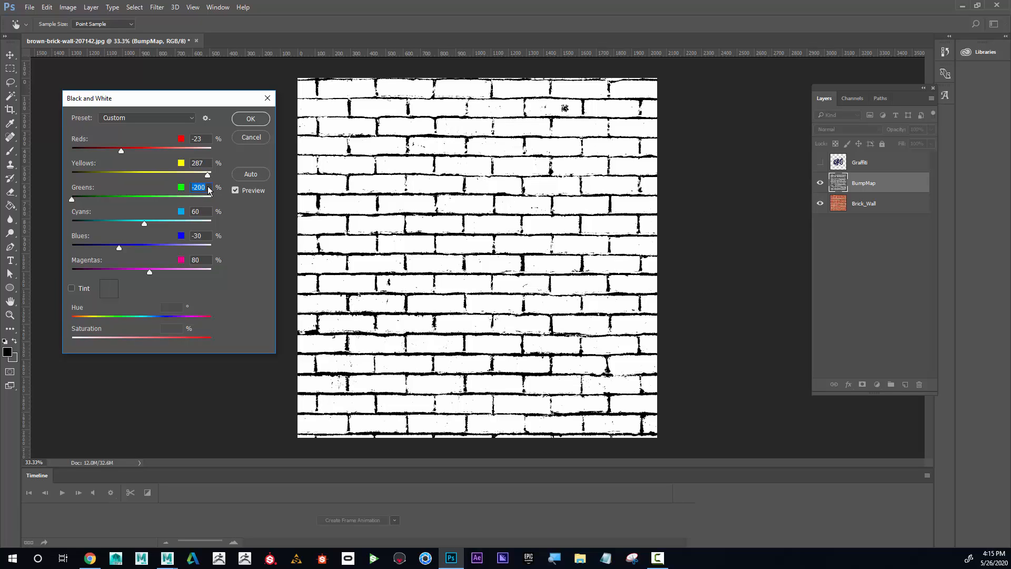
click(210, 175)
mouse_move(119, 153)
mouse_down()
mouse_move(93, 155)
mouse_move(128, 156)
mouse_up()
click(250, 119)
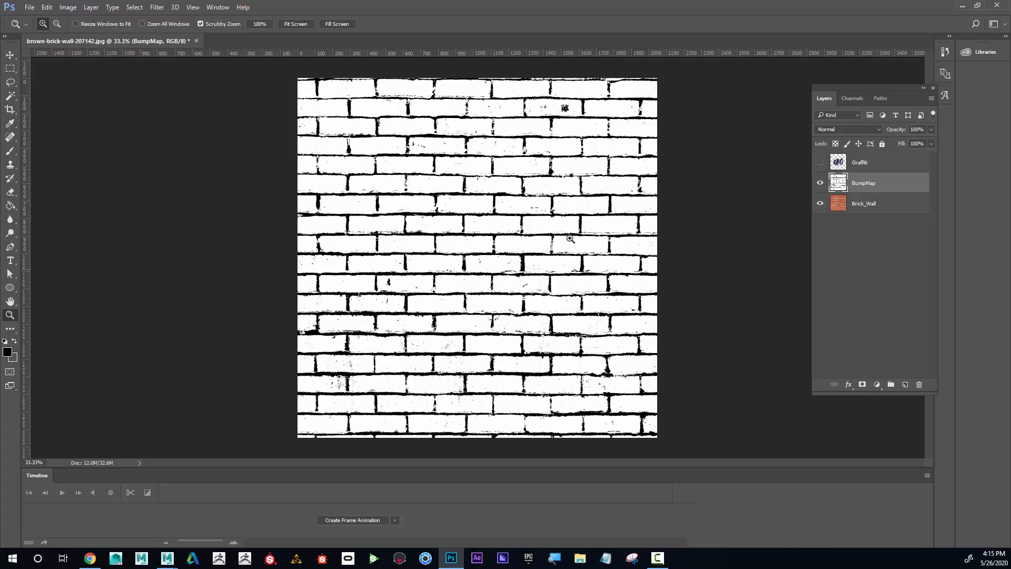
Start saving a copy as JPEG in the sourceimages folder of the Intro_to_Maya project on the Desktop
click(29, 8)
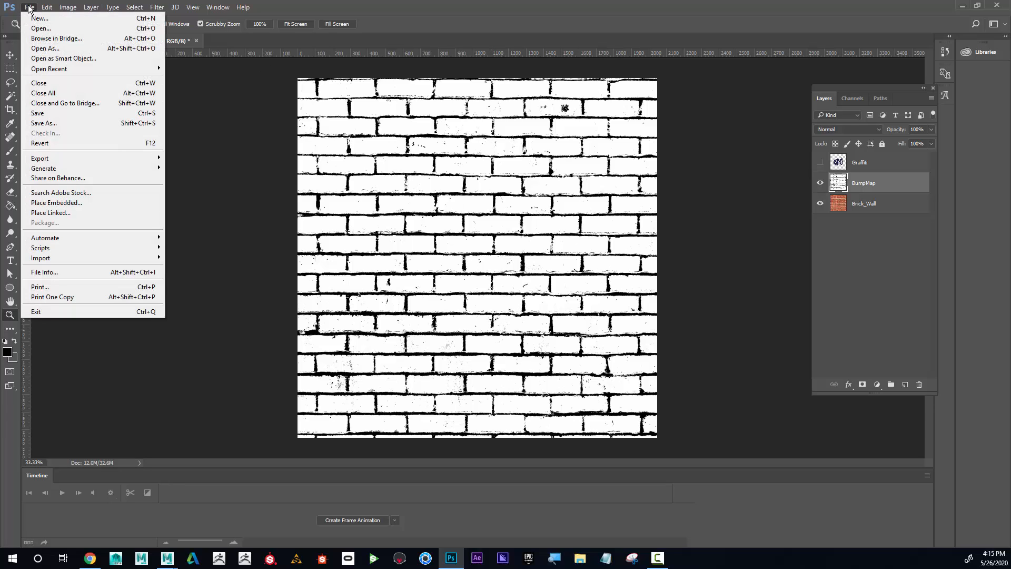
click(67, 123)
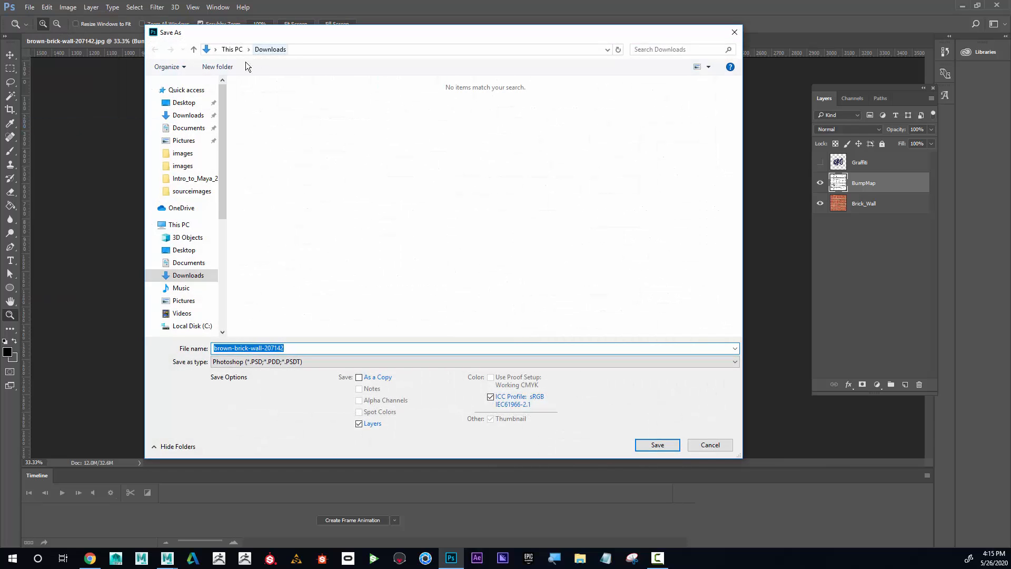
click(184, 102)
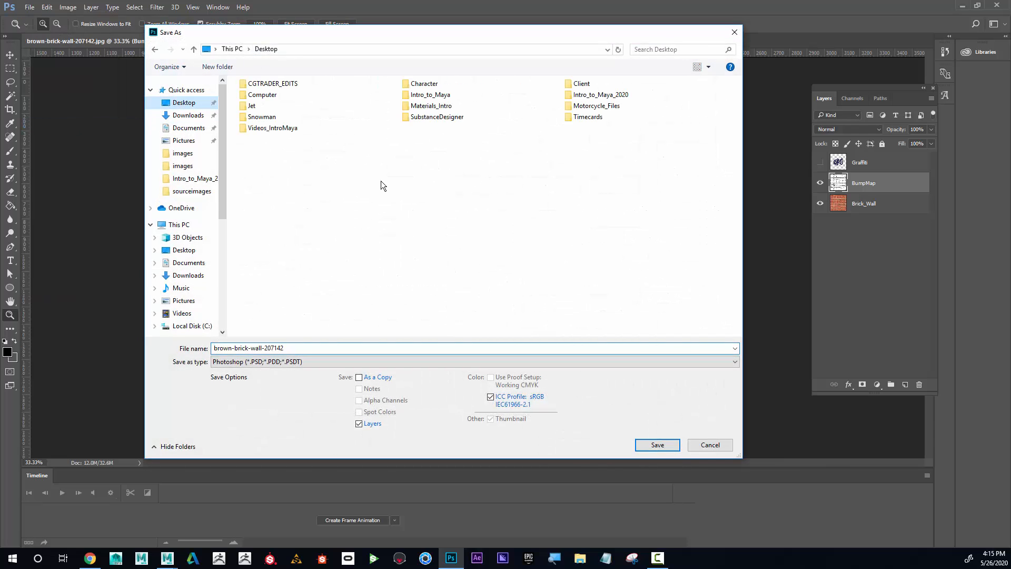
double_click(422, 100)
click(283, 230)
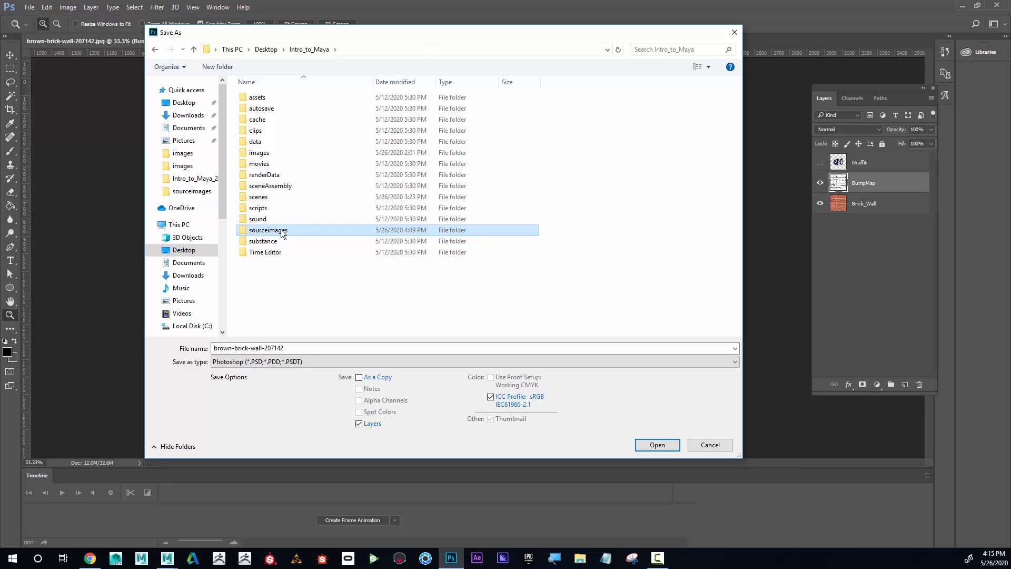
double_click(282, 232)
click(302, 361)
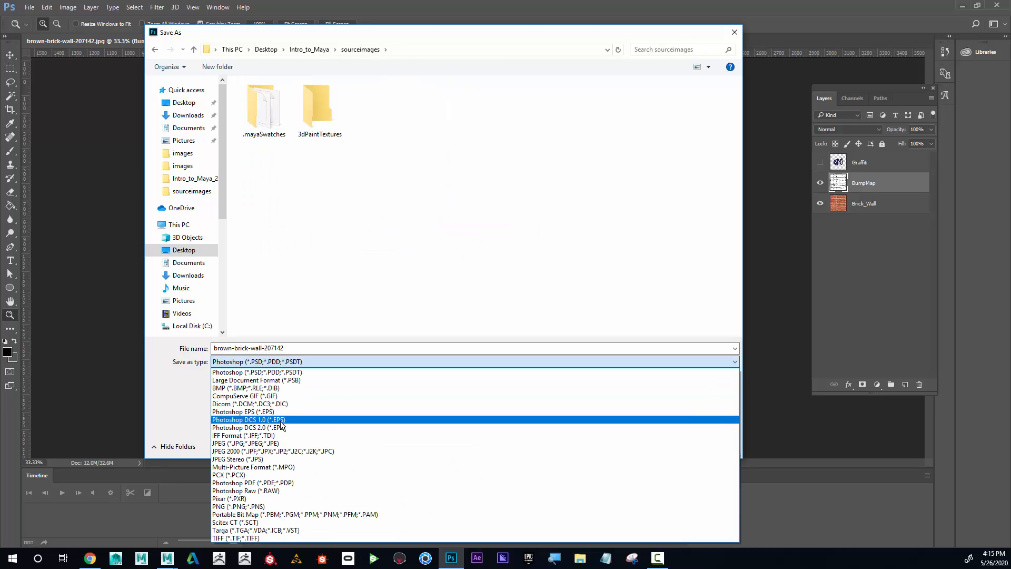
click(280, 442)
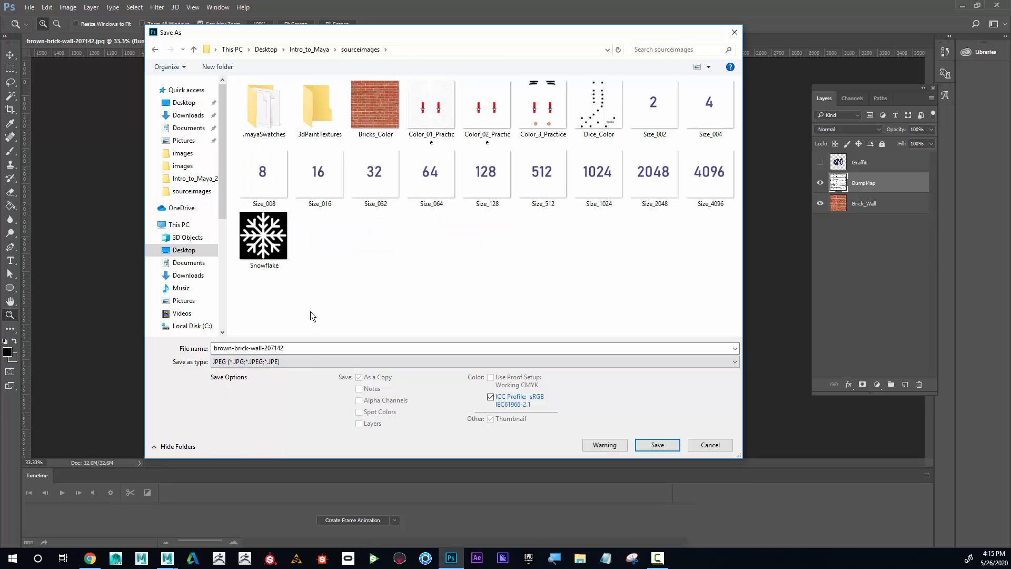
Name the JPEG Bricks_Bump, based on the Bricks_Color file name, and save it at maximum quality 12
click(373, 124)
drag(249, 348, 236, 347)
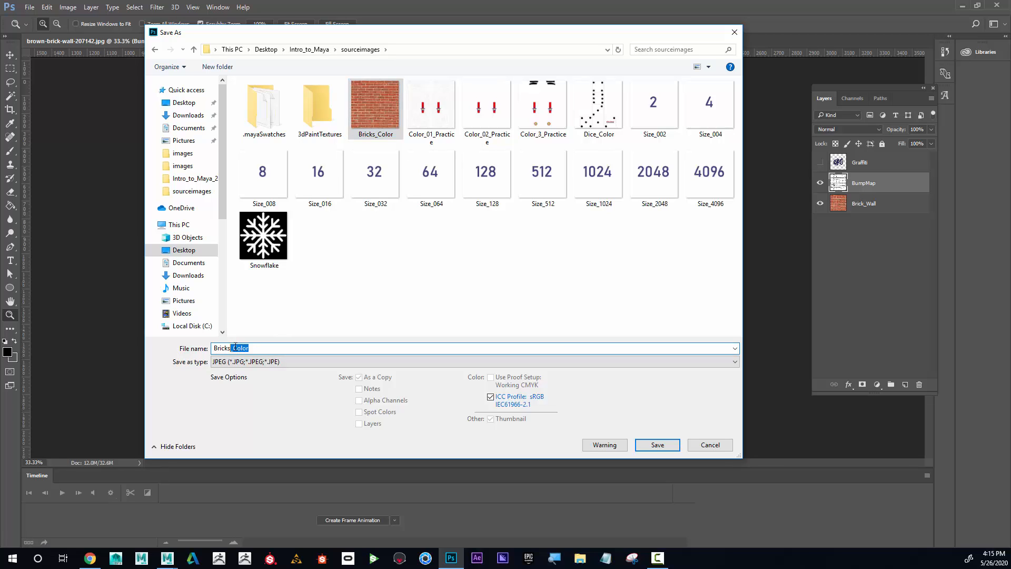
text(Bump)
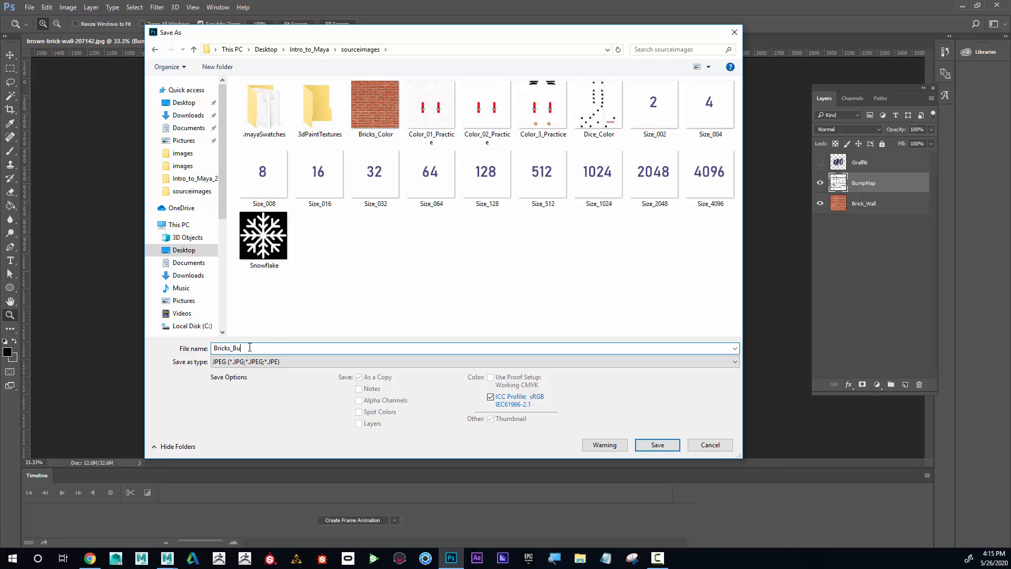
click(668, 445)
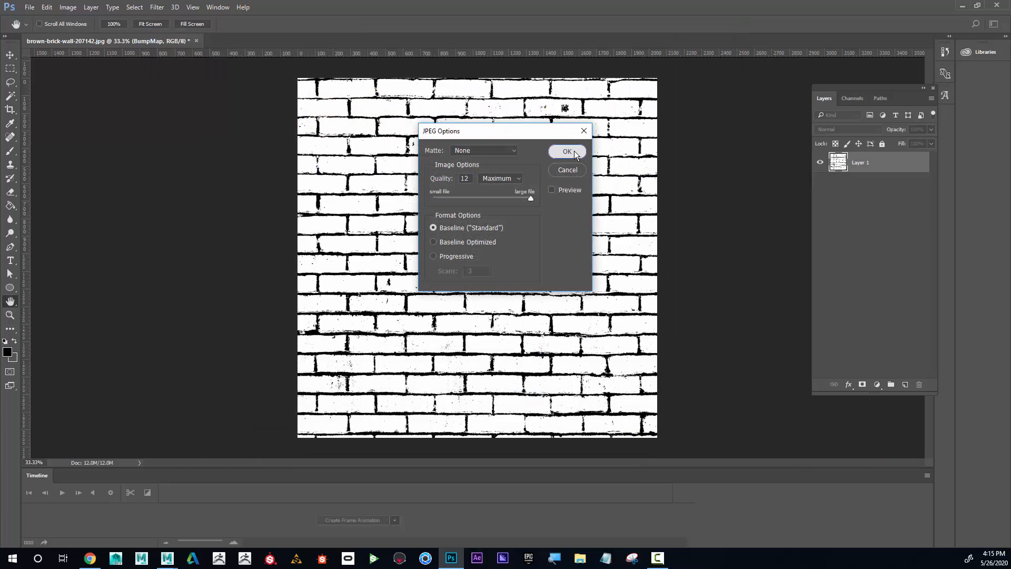
click(567, 151)
Switch to Maya, select the brick plane and open the attributes of its Brick_Material
click(961, 5)
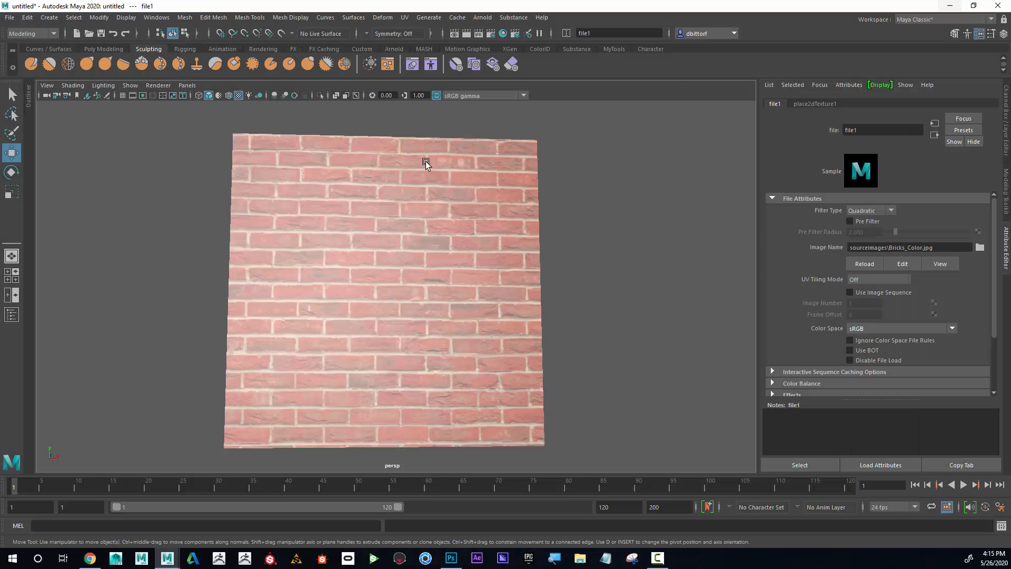
mouse_move(289, 240)
mouse_down()
mouse_move(283, 228)
mouse_move(300, 237)
mouse_up()
click(368, 232)
right_click(361, 228)
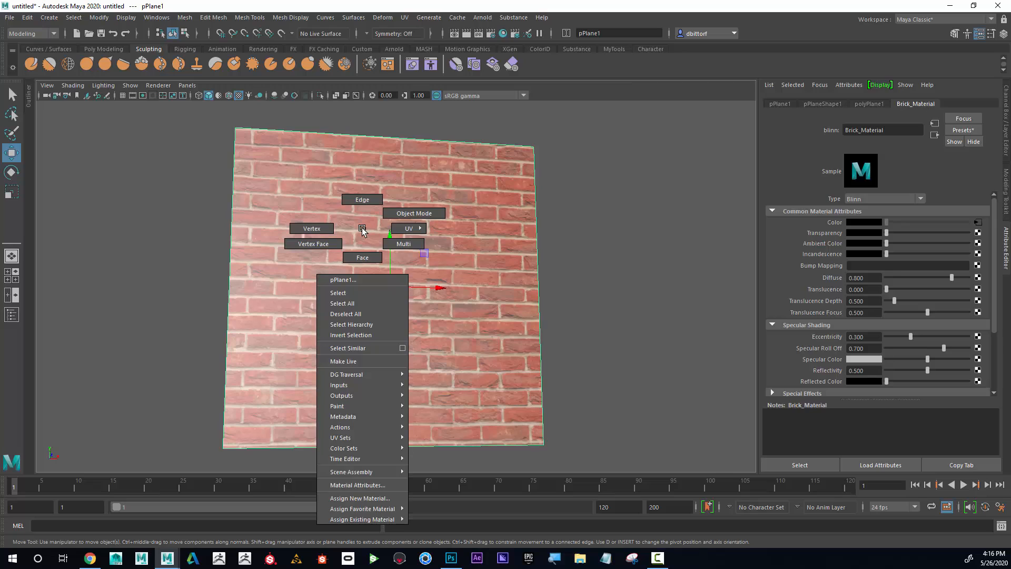
click(392, 485)
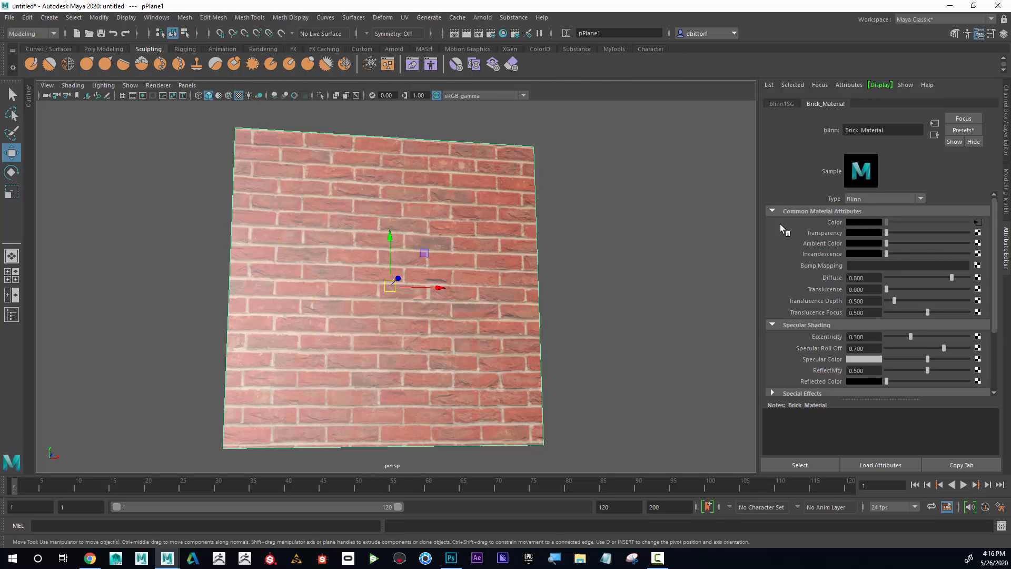
Connect a File texture to Brick_Material's Bump Mapping and load Bricks_Bump.jpg from the sourceimages folder as its image
drag(500, 224, 501, 226)
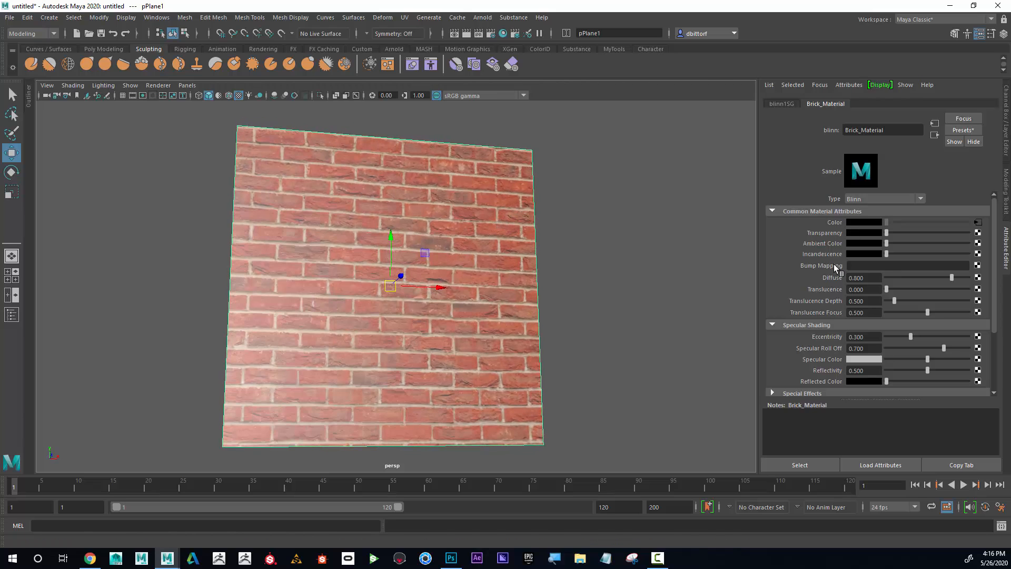
click(977, 266)
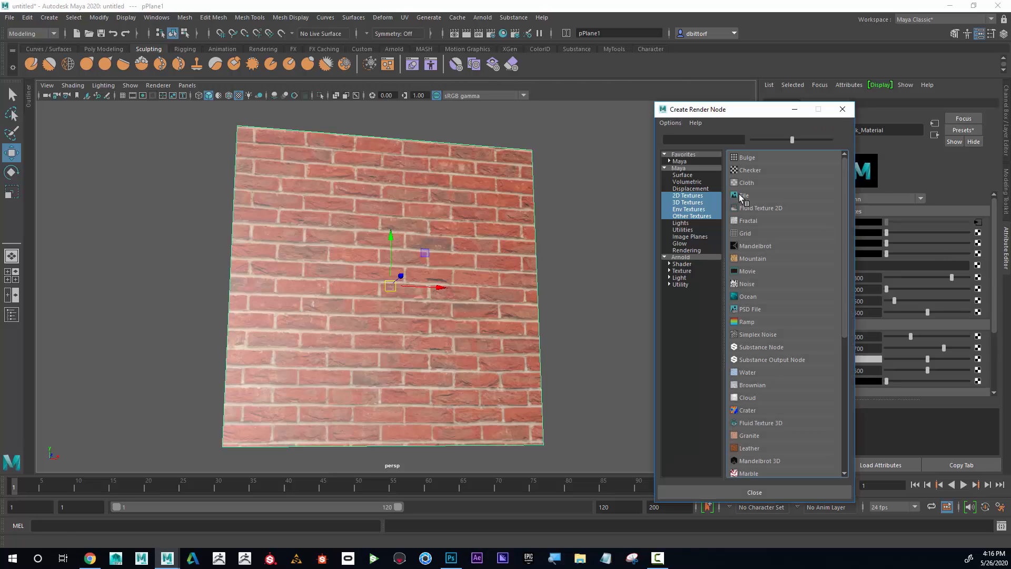
click(739, 195)
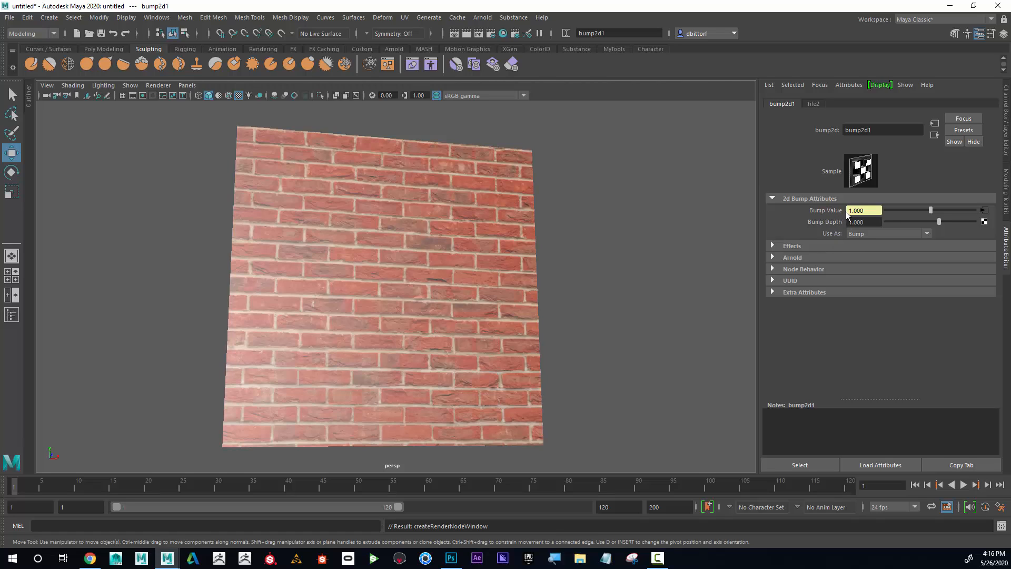
click(984, 211)
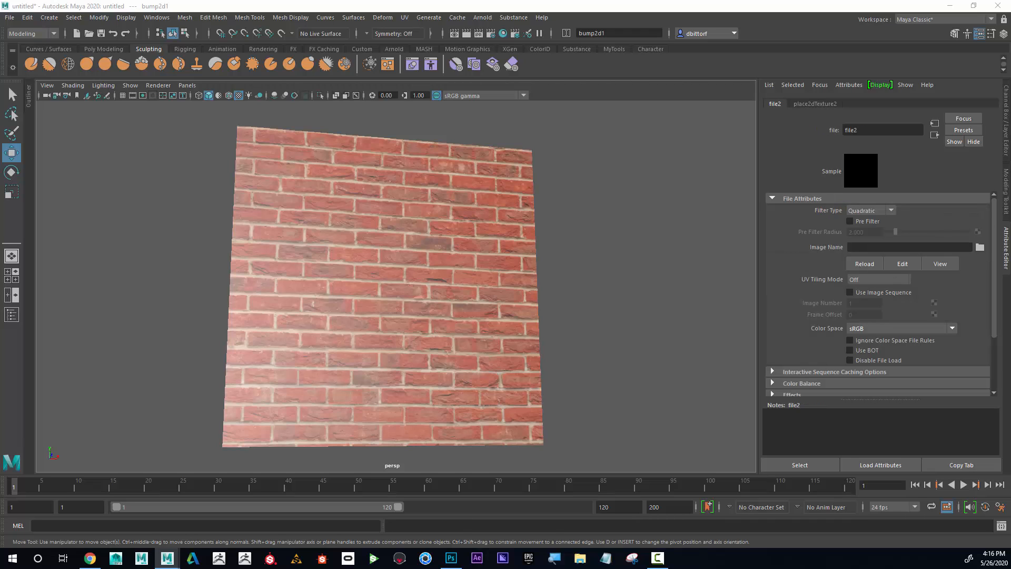
click(980, 247)
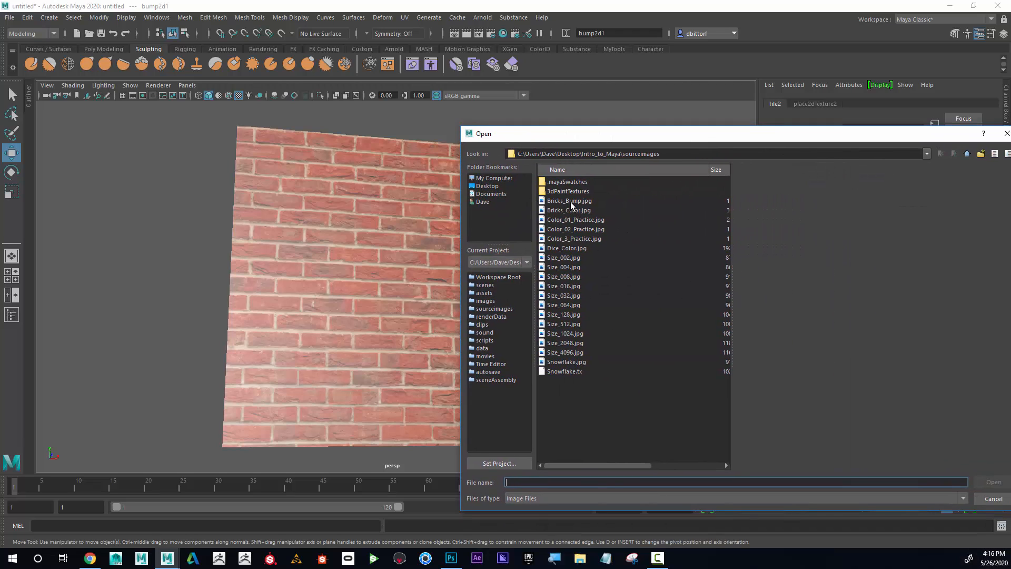
click(571, 201)
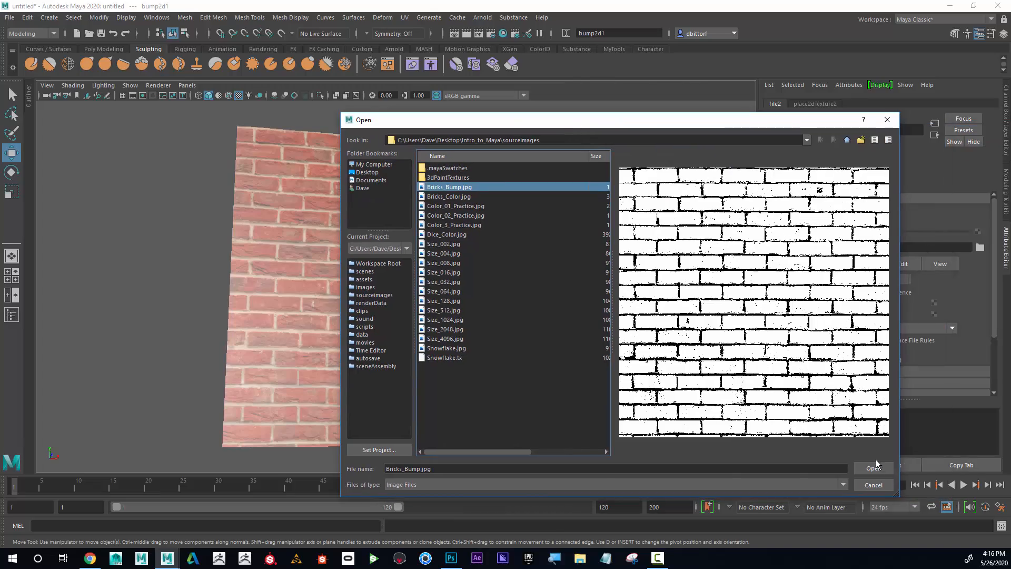
click(874, 468)
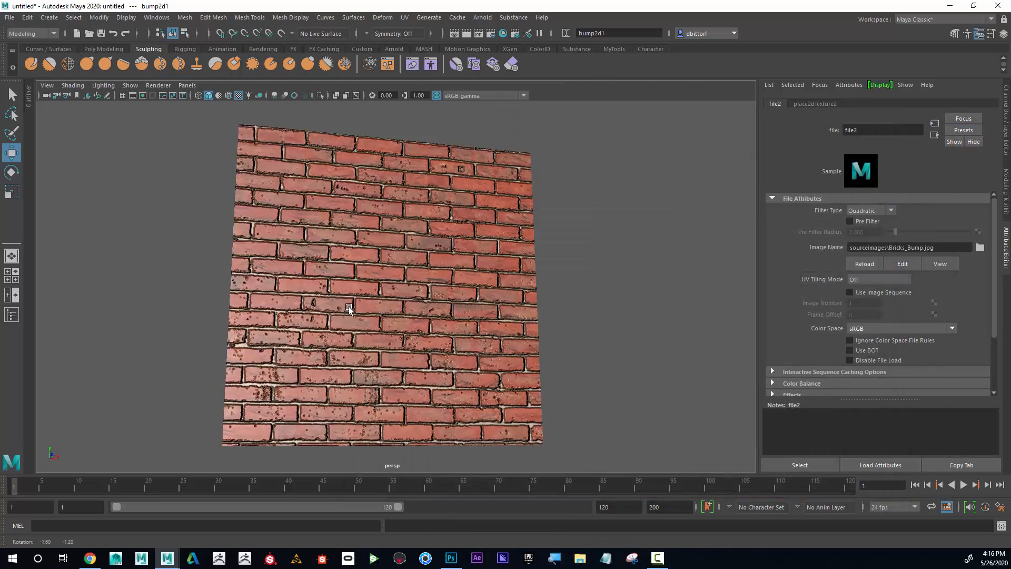
Reopen the brick plane's material attributes, go to its connected bump2d1 node and set the Bump Depth to 0.060
drag(349, 308, 480, 308)
mouse_move(458, 310)
mouse_down()
mouse_move(478, 322)
mouse_move(447, 322)
mouse_move(442, 308)
mouse_up()
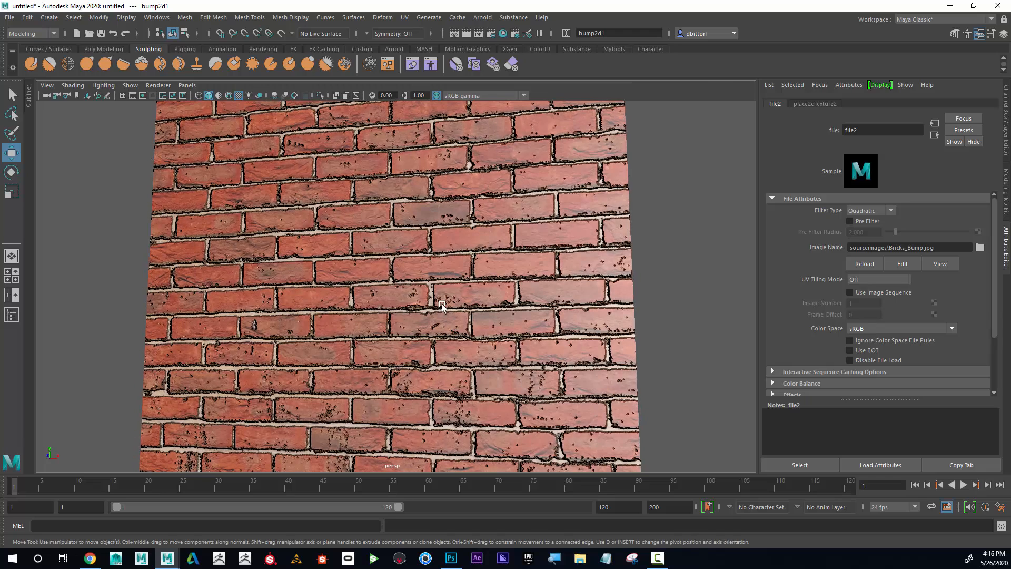
click(465, 243)
right_click(466, 241)
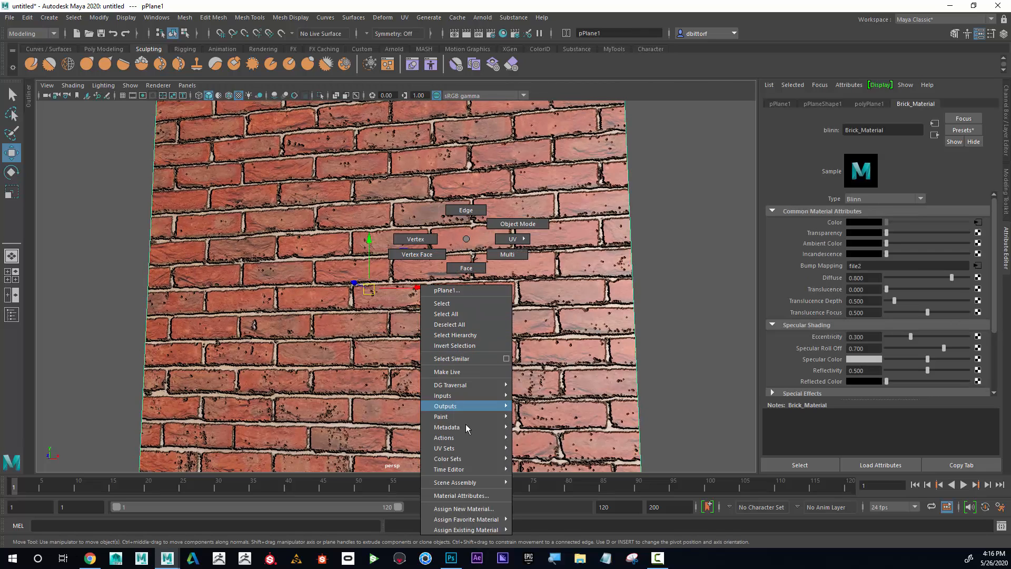
click(470, 496)
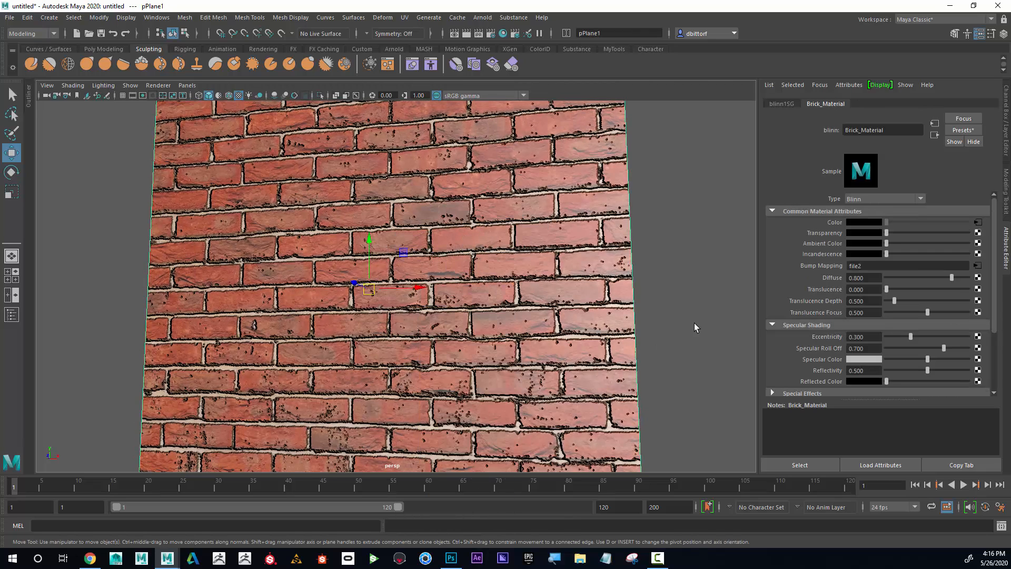
right_click(826, 264)
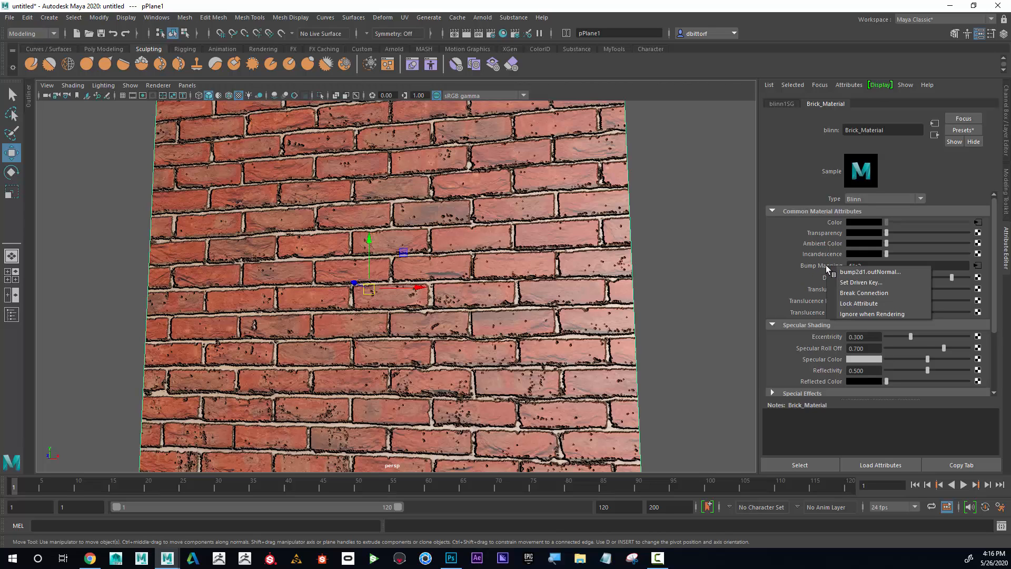
click(859, 273)
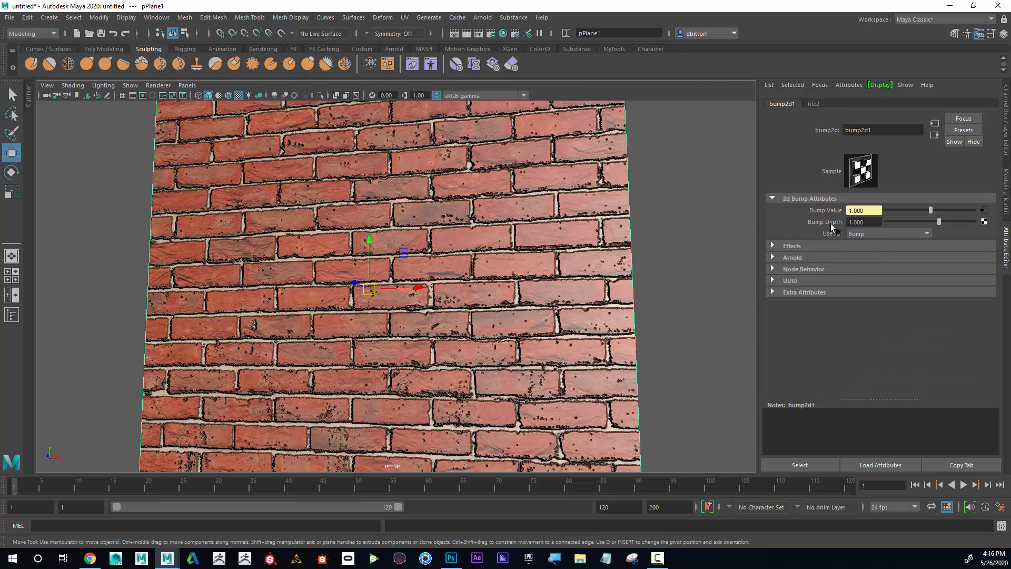
drag(936, 225, 930, 227)
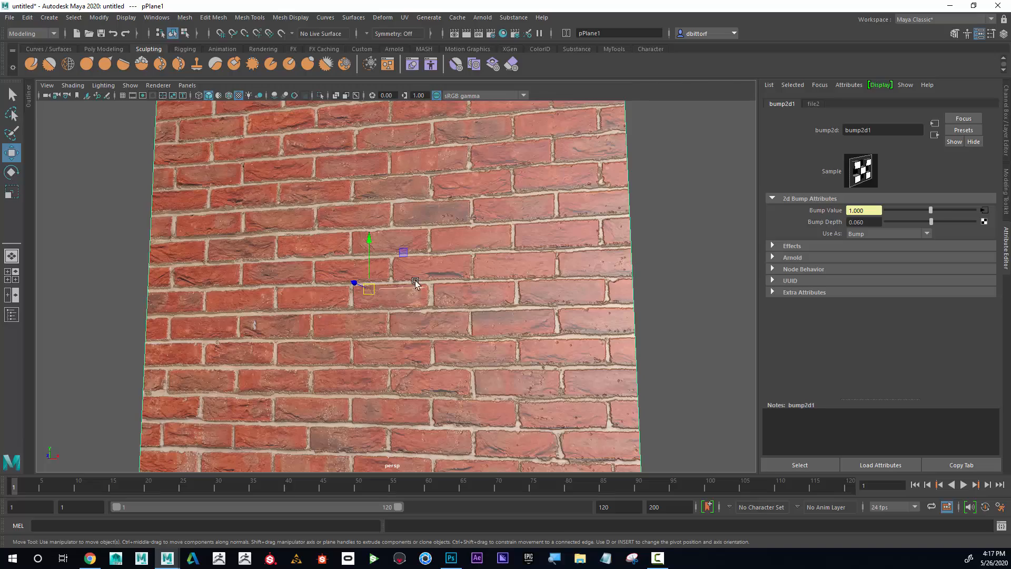
Set the Bump Depth to 0.120 and inspect the bump effect on the brick plane from the front and edge-on
drag(380, 294, 429, 300)
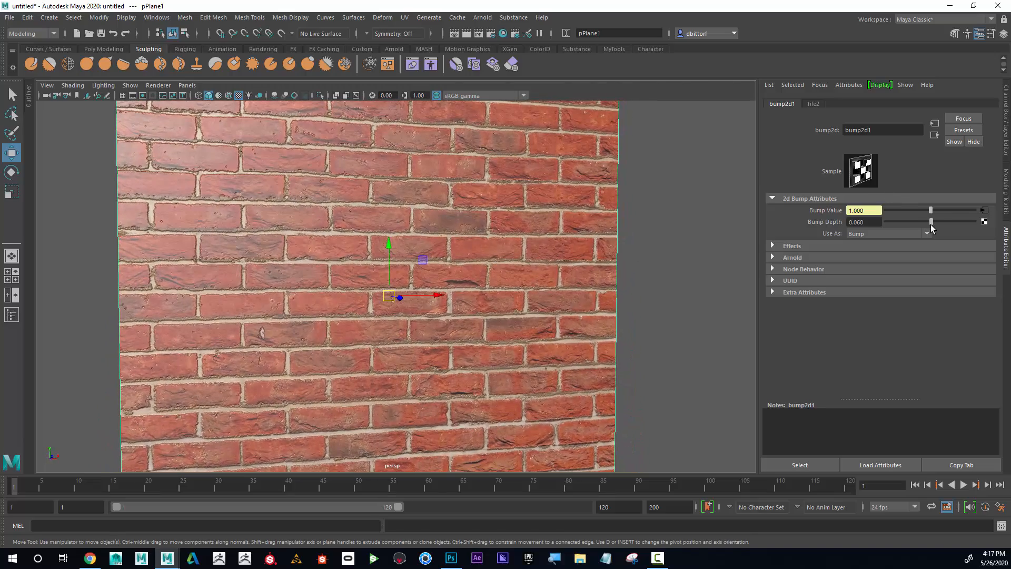
drag(930, 227, 931, 226)
alt+drag(349, 260, 369, 263)
scroll(522, 247, up, 3)
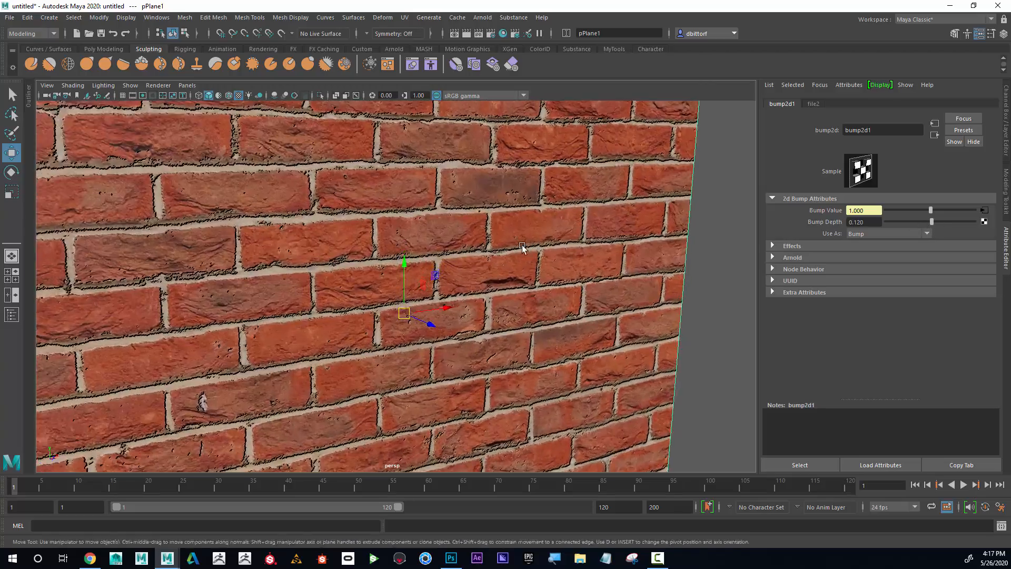
alt+drag(522, 247, 385, 235)
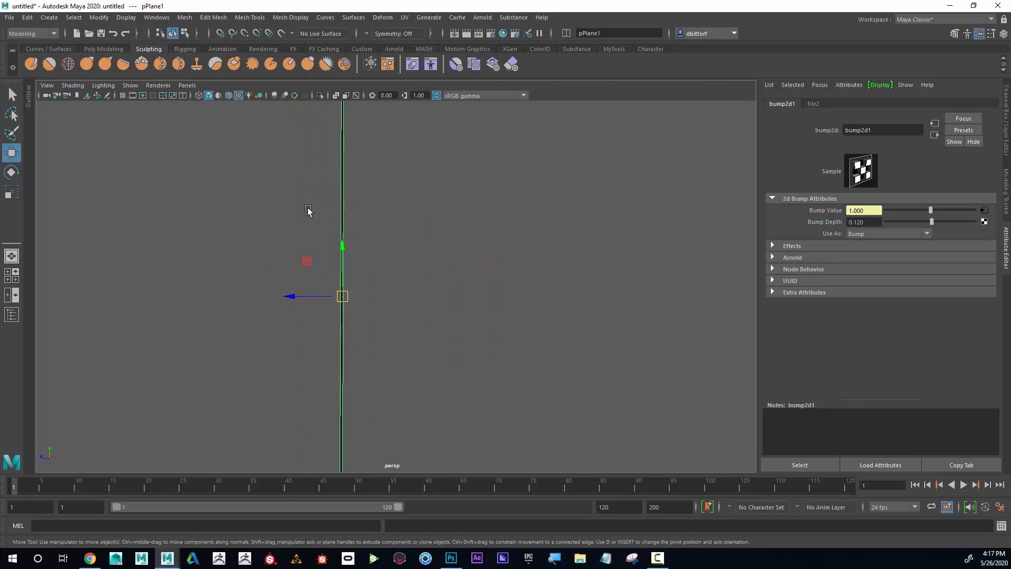
mouse_move(308, 210)
alt+mouse_down()
mouse_move(343, 216)
mouse_move(410, 201)
alt+mouse_up()
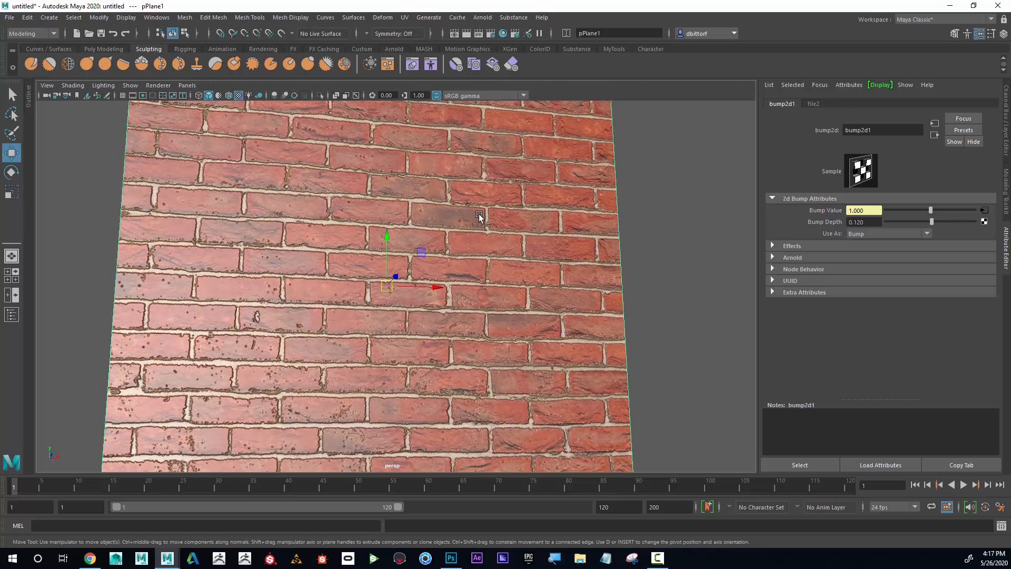
Break the Color connection of the plane's Brick_Material and inspect the bump map on its own
right_click(515, 232)
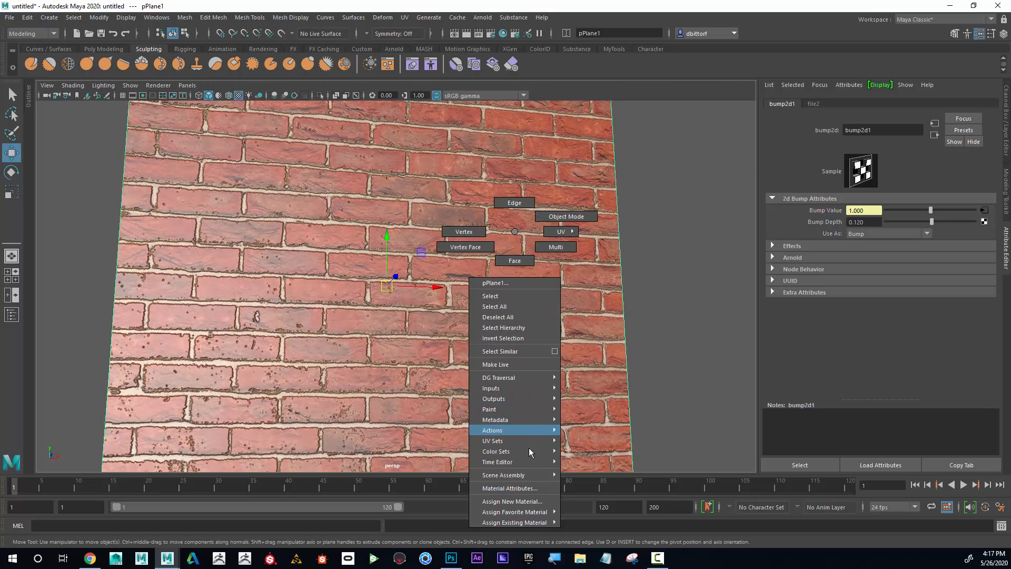
click(531, 488)
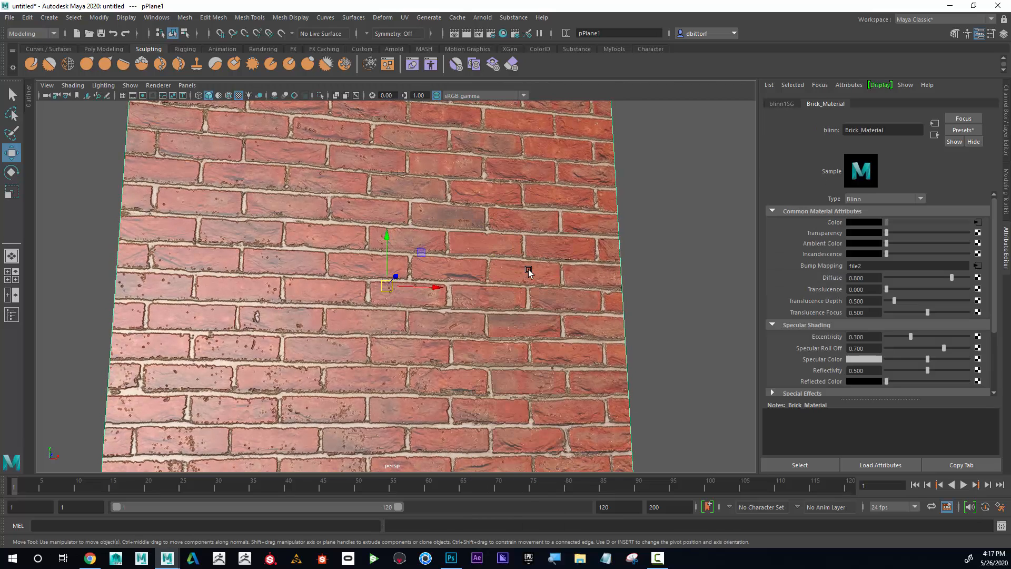
right_click(834, 225)
click(848, 250)
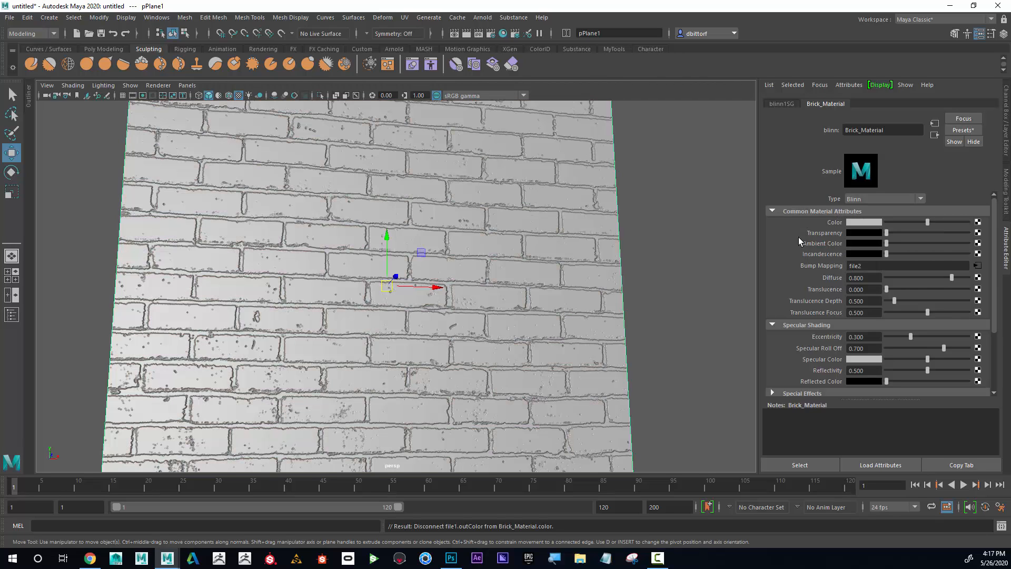
alt+drag(538, 223, 495, 271)
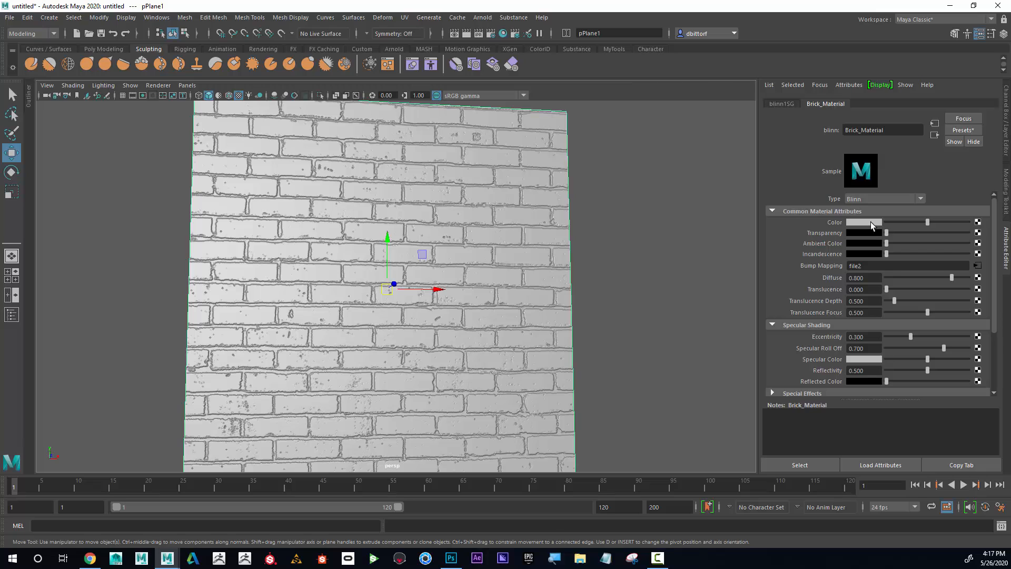
Connect a new File texture to Brick_Material's Color and load Bricks_Color.jpg from the sourceimages folder
click(978, 222)
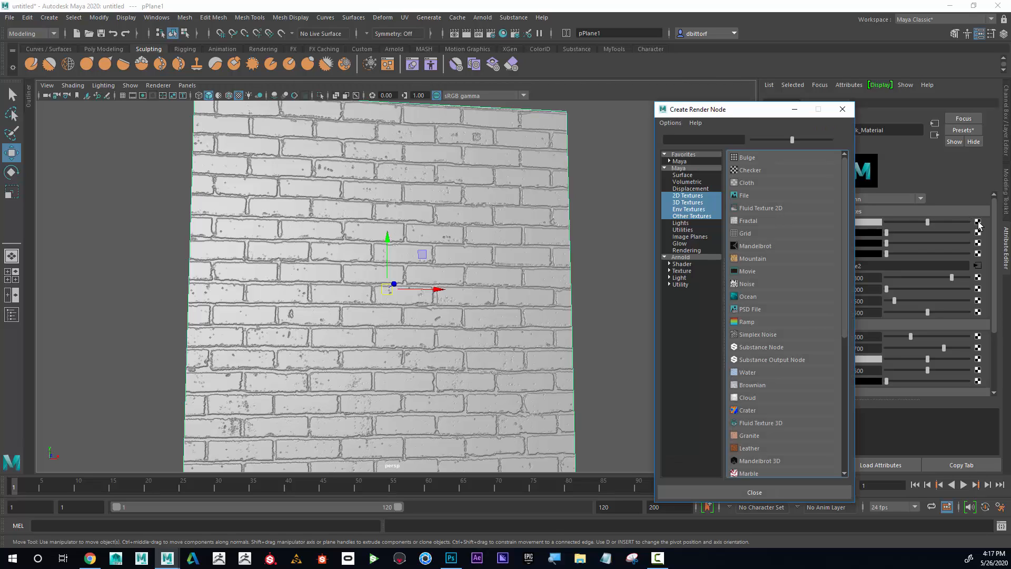
click(756, 196)
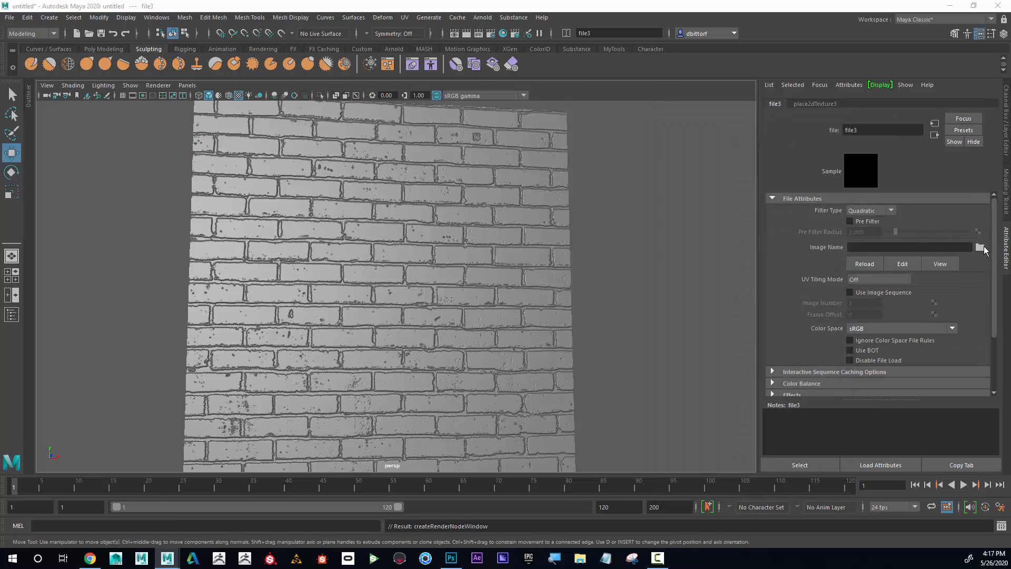
click(980, 247)
drag(766, 199, 501, 128)
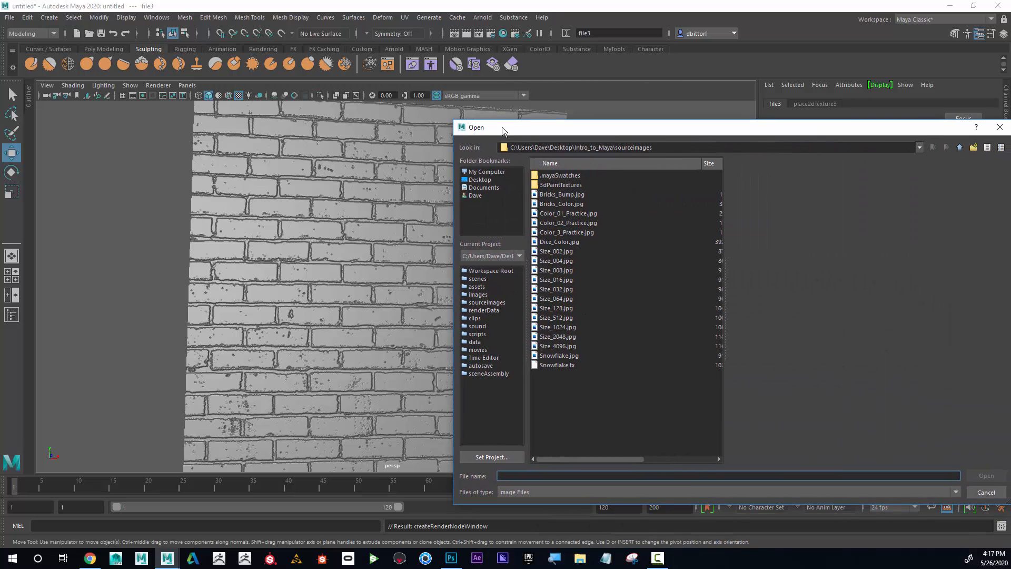
click(568, 205)
drag(614, 129, 524, 118)
click(910, 470)
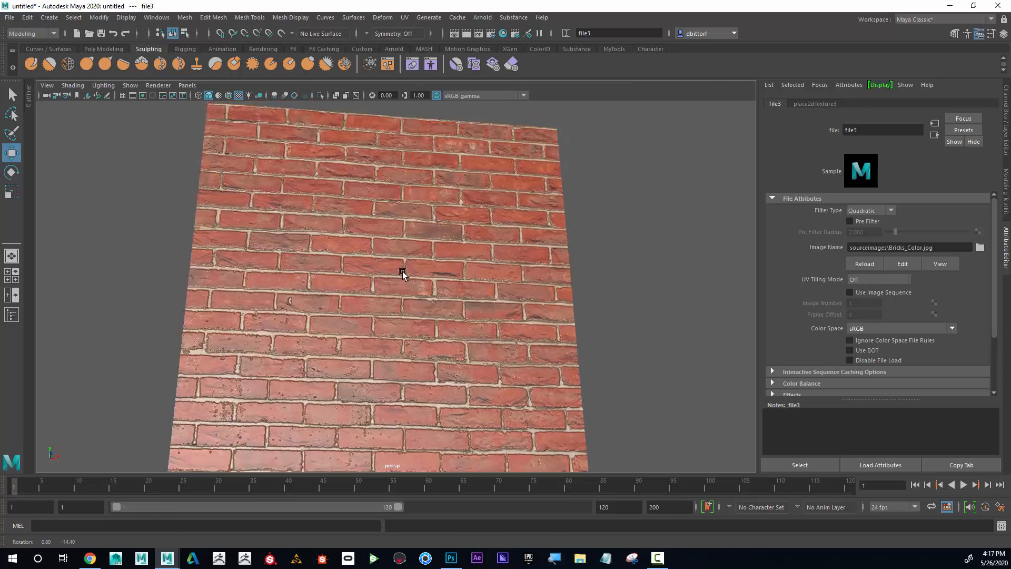